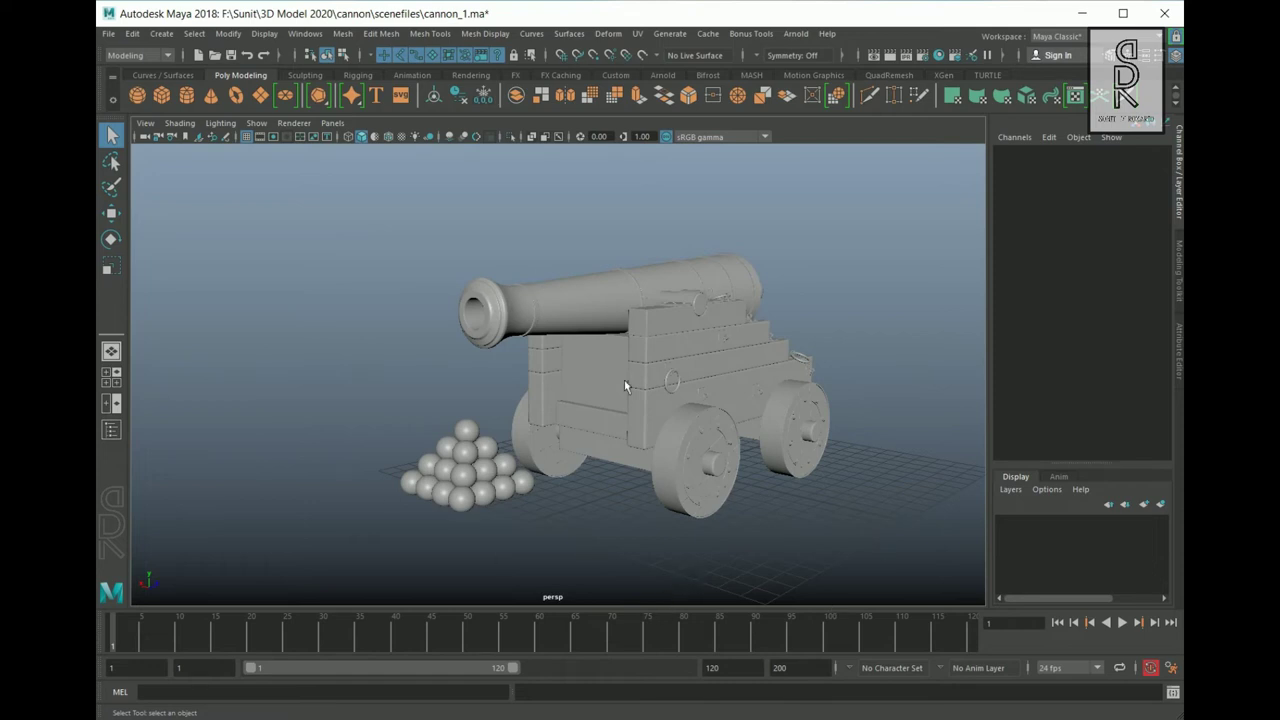
Select the barrel, a cannonball and carriage planks, block and side panel in turn, then deselect.
{"action": "left_click", "coordinate": [590, 315]}
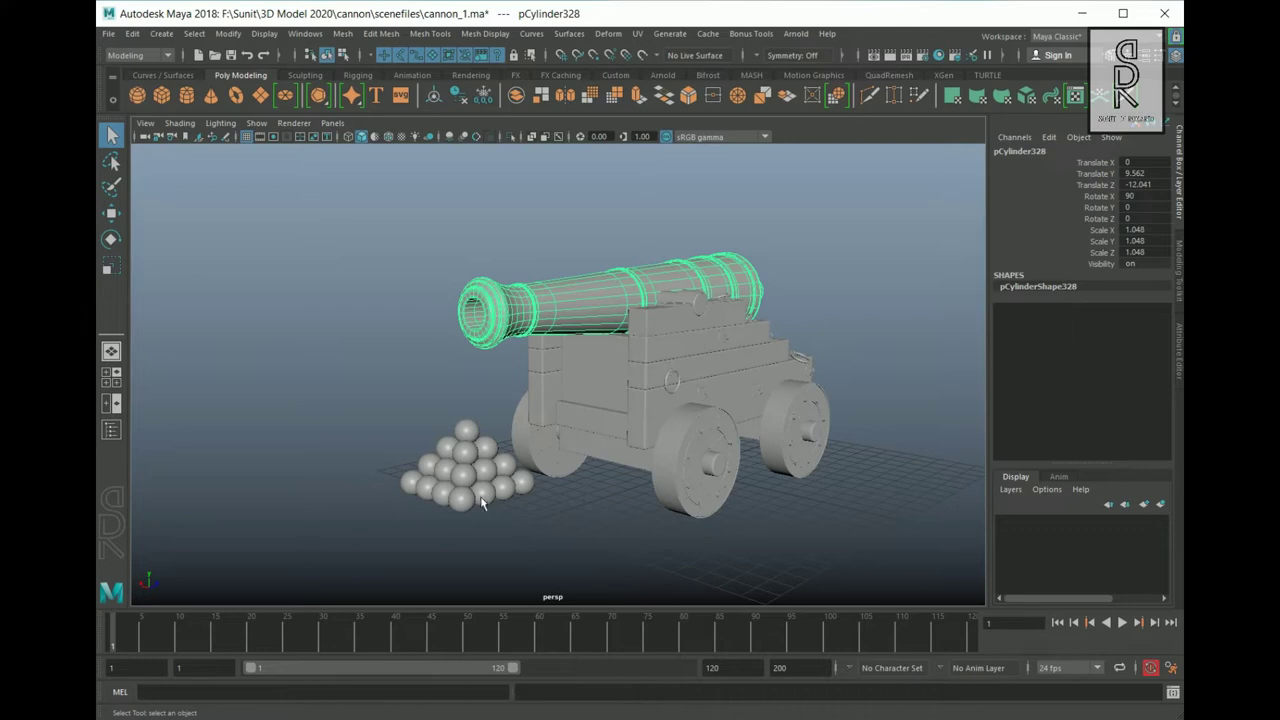
{"action": "left_click", "coordinate": [468, 450]}
{"action": "left_click", "coordinate": [663, 346]}
{"action": "left_click", "coordinate": [663, 324]}
{"action": "left_click", "coordinate": [612, 398]}
{"action": "left_click", "coordinate": [590, 428]}
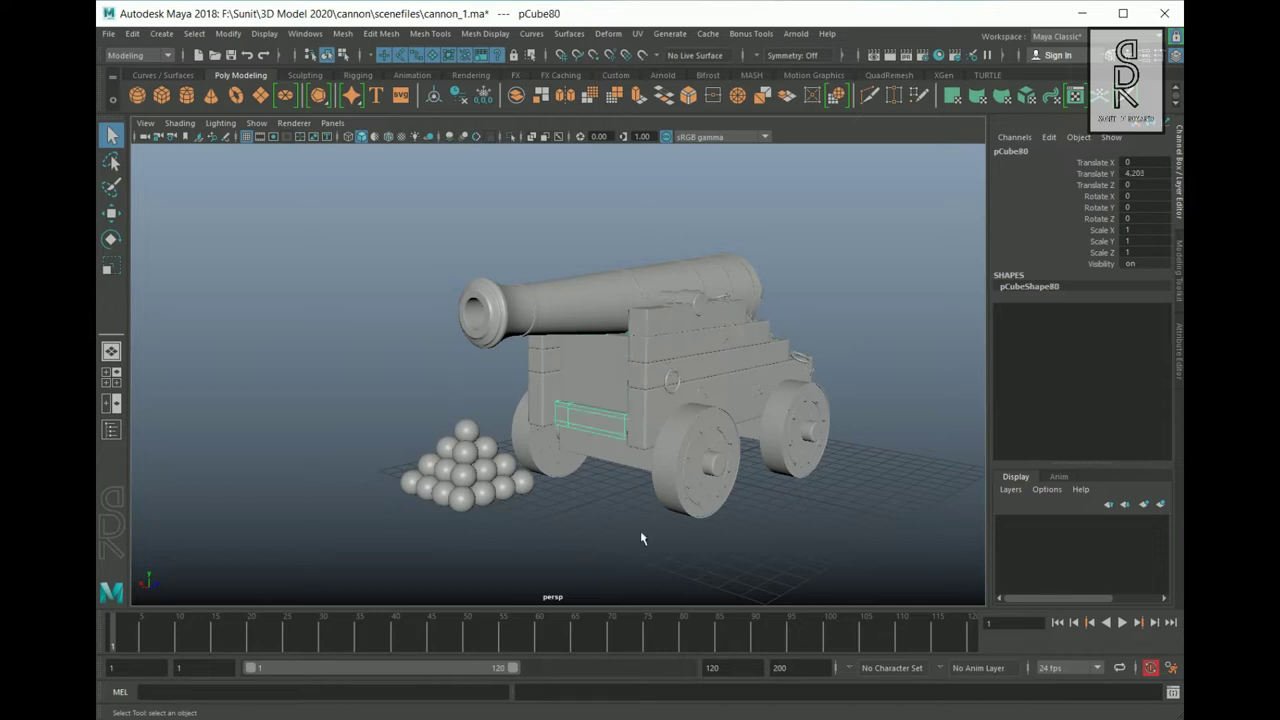
{"action": "left_click", "coordinate": [428, 368]}
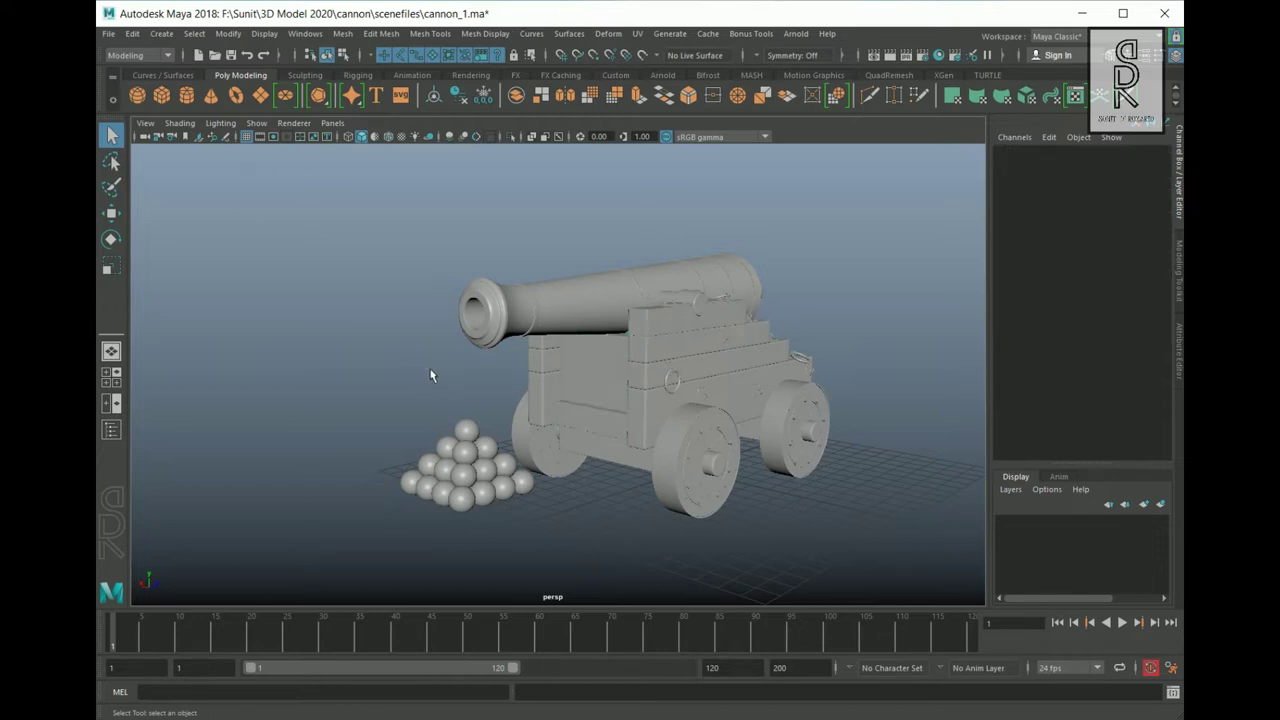
{"action": "left_click", "coordinate": [305, 33]}
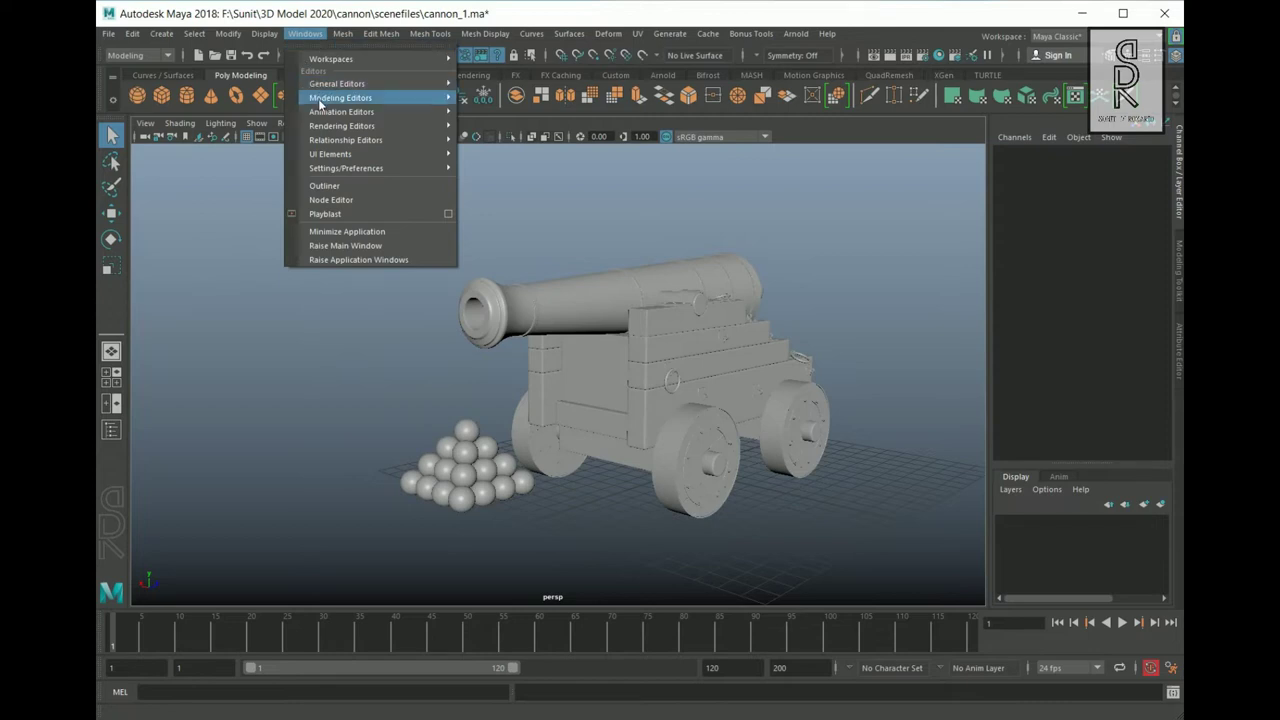
Open Hypershade and inspect the metal and wood materials' settings.
{"action": "mouse_move", "coordinate": [330, 126]}
{"action": "left_click", "coordinate": [485, 126]}
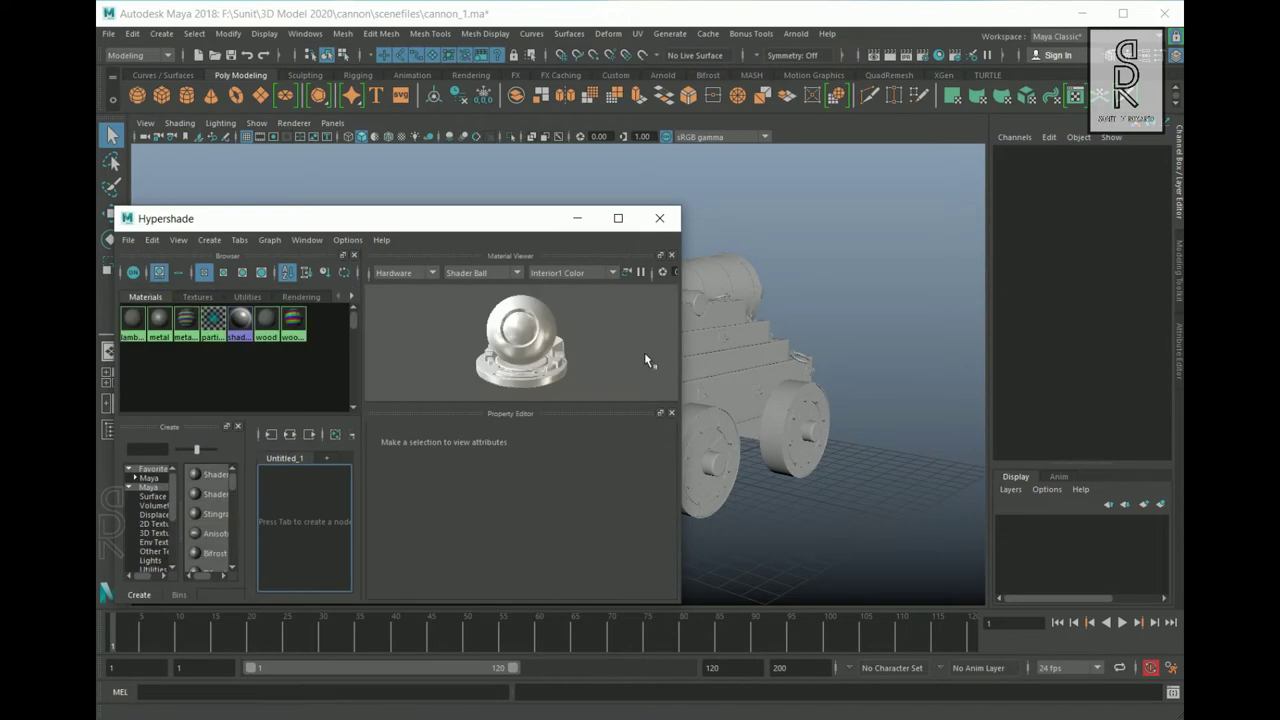
{"action": "left_click", "coordinate": [160, 325]}
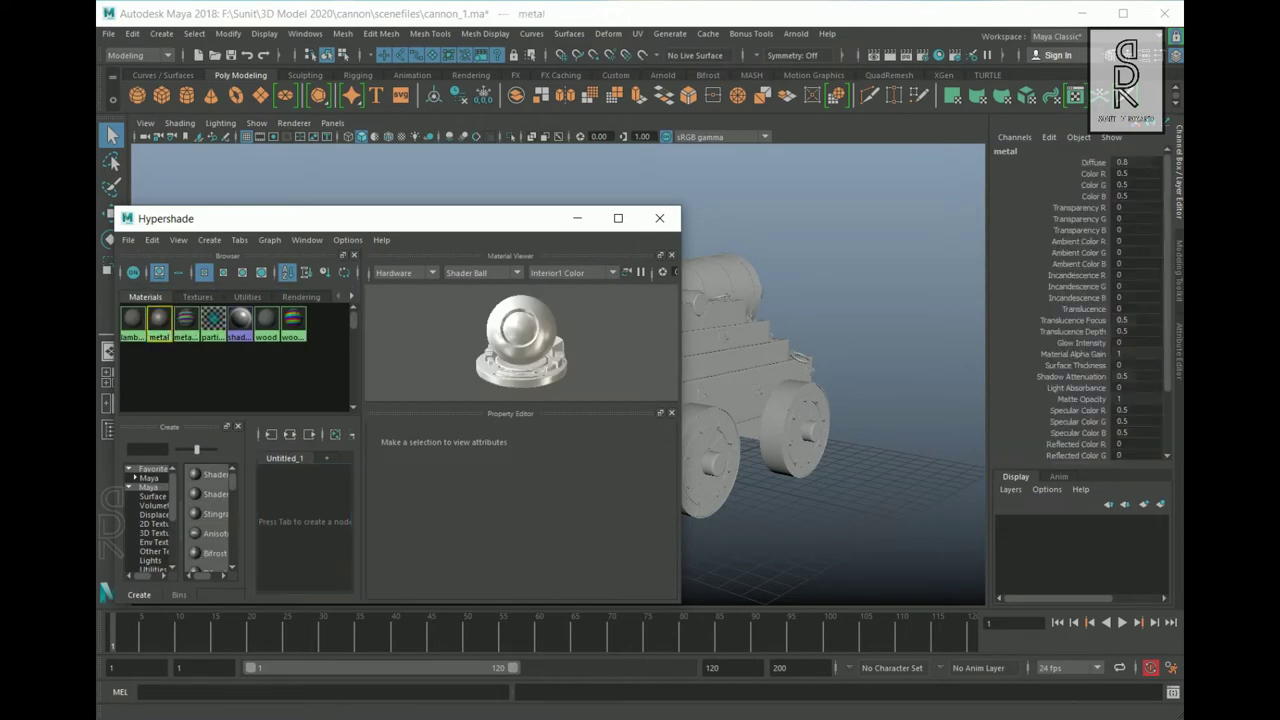
{"action": "left_click", "coordinate": [272, 330]}
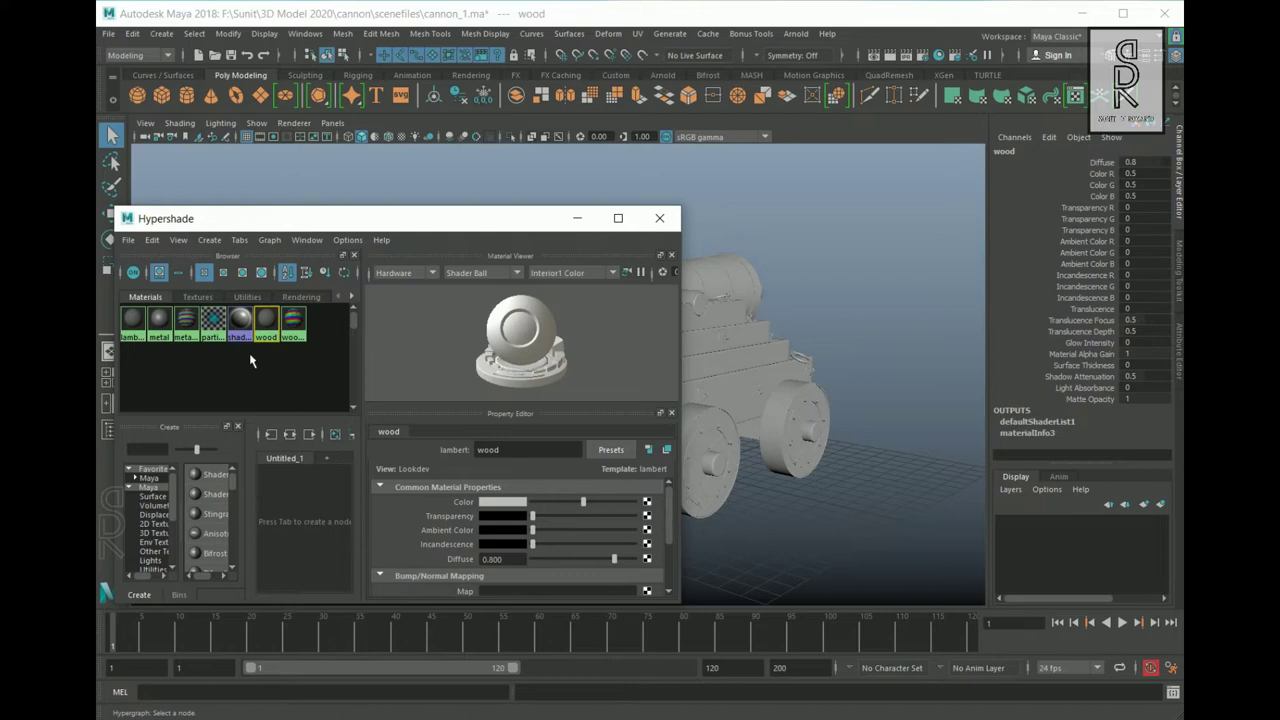
{"action": "left_click", "coordinate": [166, 330]}
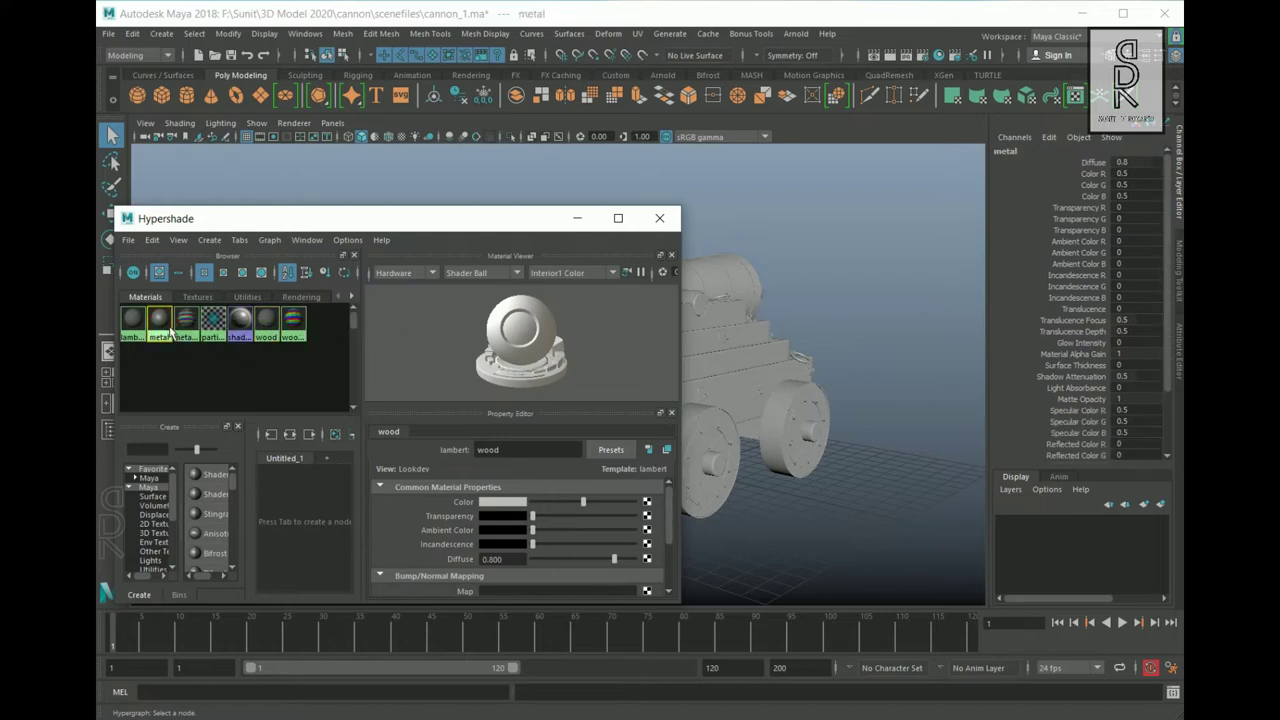
Select all objects using the metal material, then minimize Hypershade.
{"action": "right_click", "coordinate": [168, 333]}
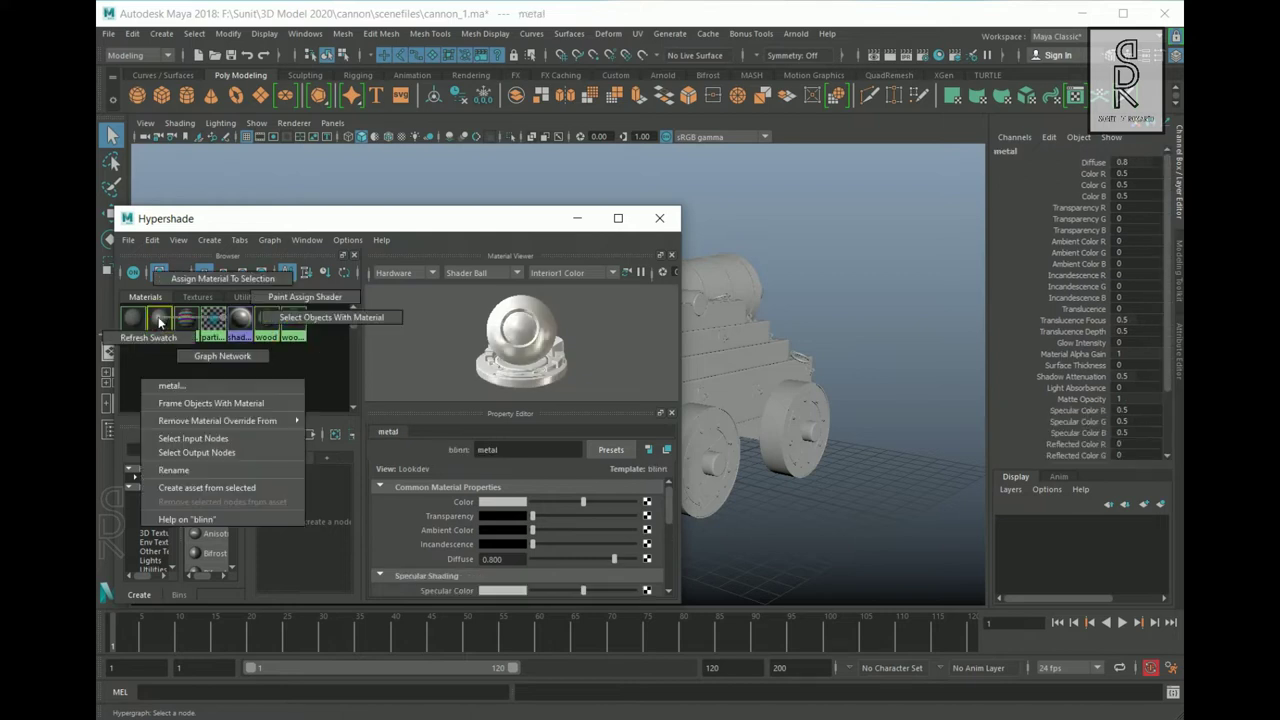
{"action": "left_click", "coordinate": [311, 318]}
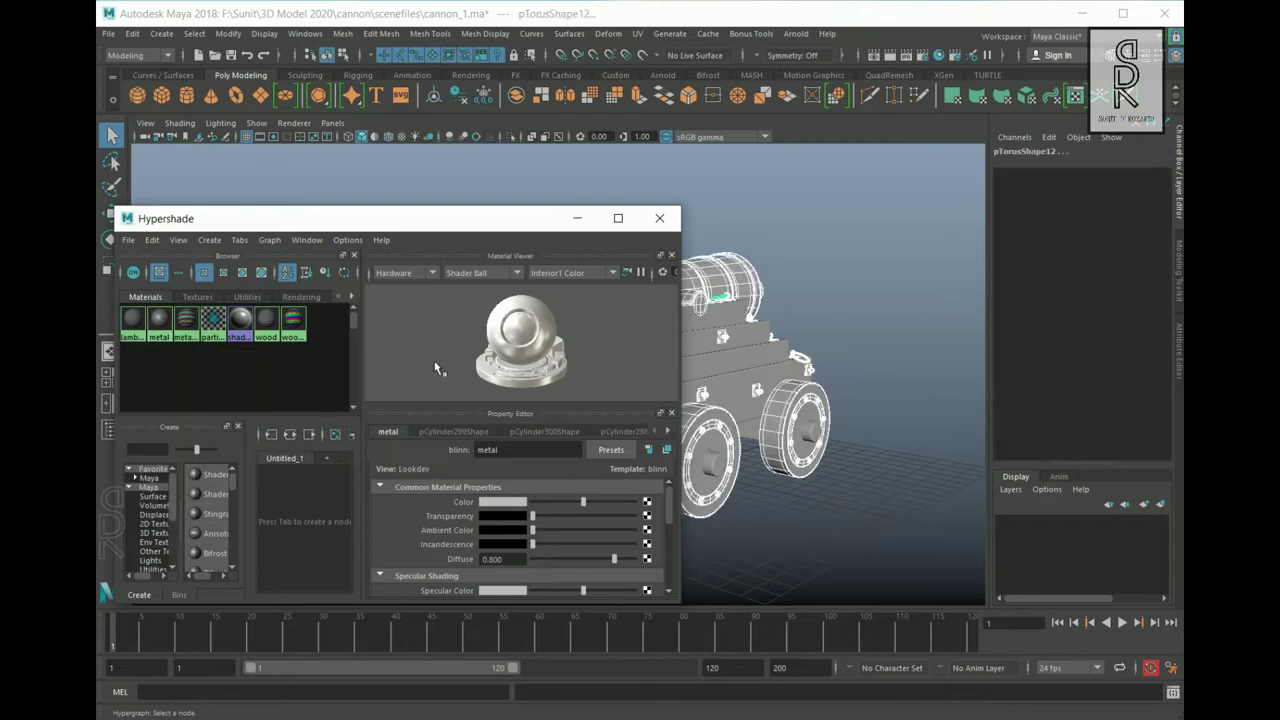
{"action": "left_click", "coordinate": [586, 222]}
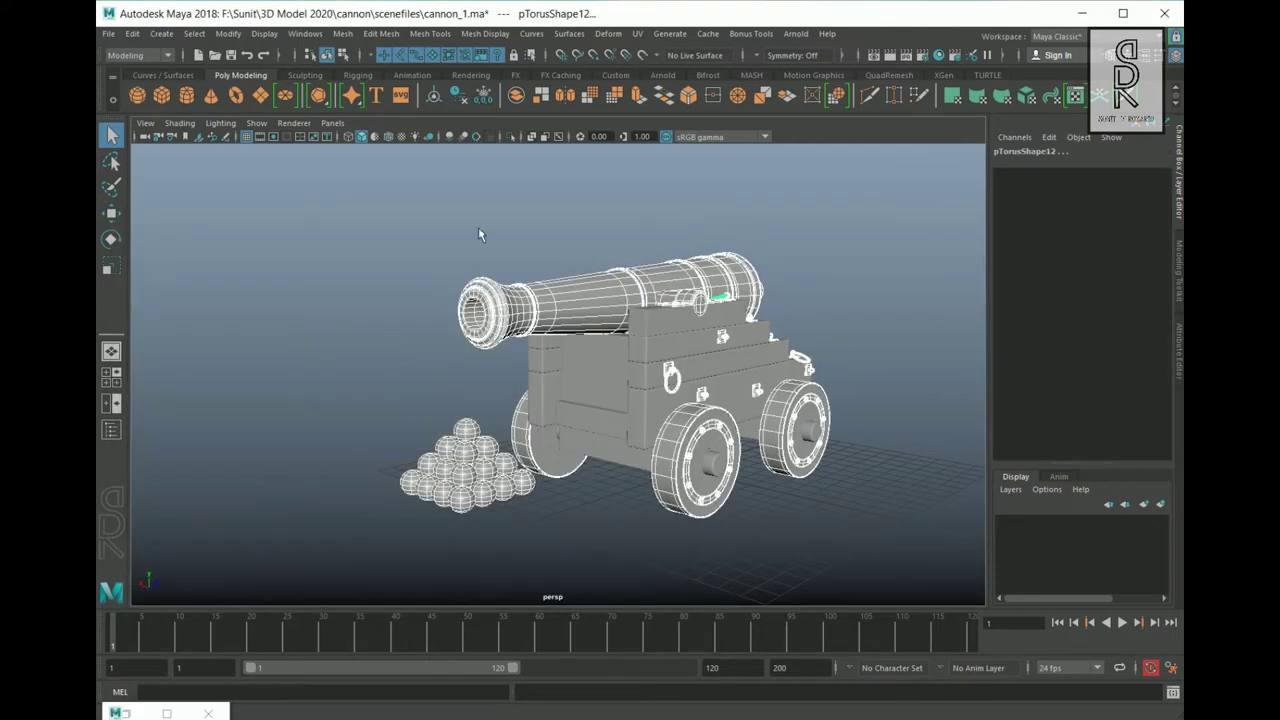
Show the metal parts' UVs in the UV Editor, frame the tile, and open UV Snapshot options.
{"action": "left_click", "coordinate": [637, 33]}
{"action": "left_click", "coordinate": [680, 60]}
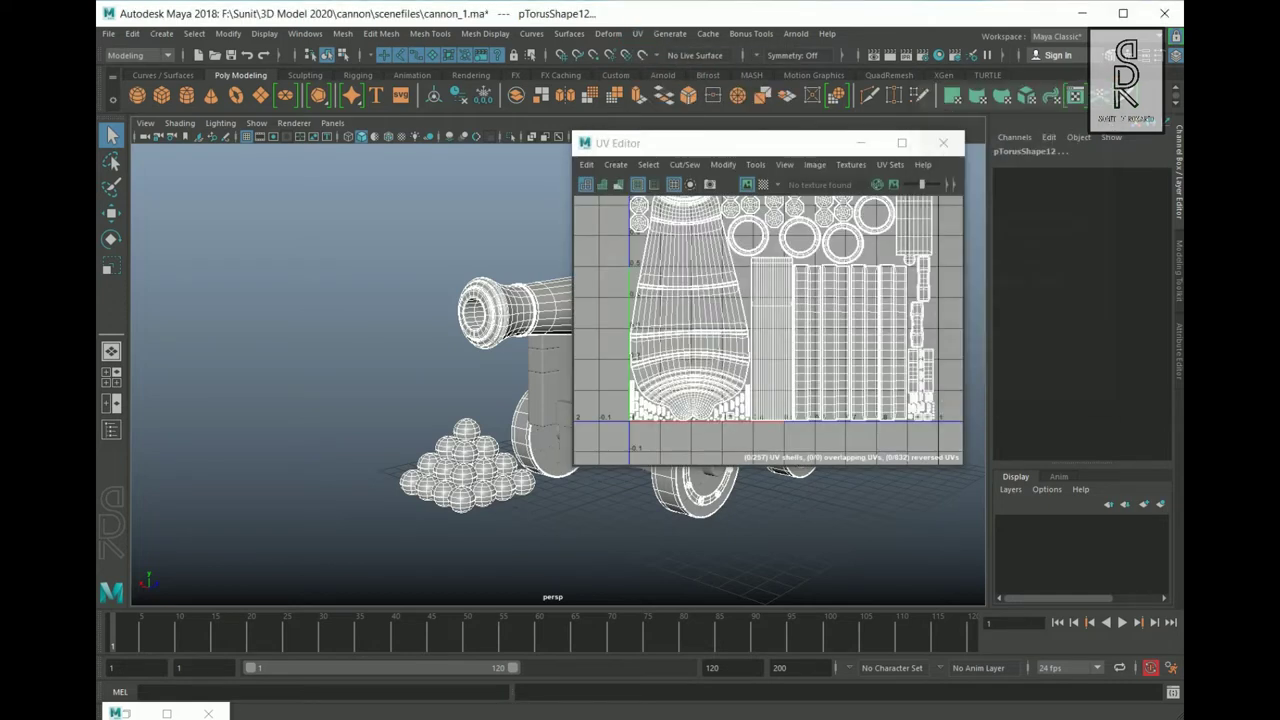
{"action": "scroll", "coordinate": [848, 320], "scroll_direction": "up", "scroll_amount": 2}
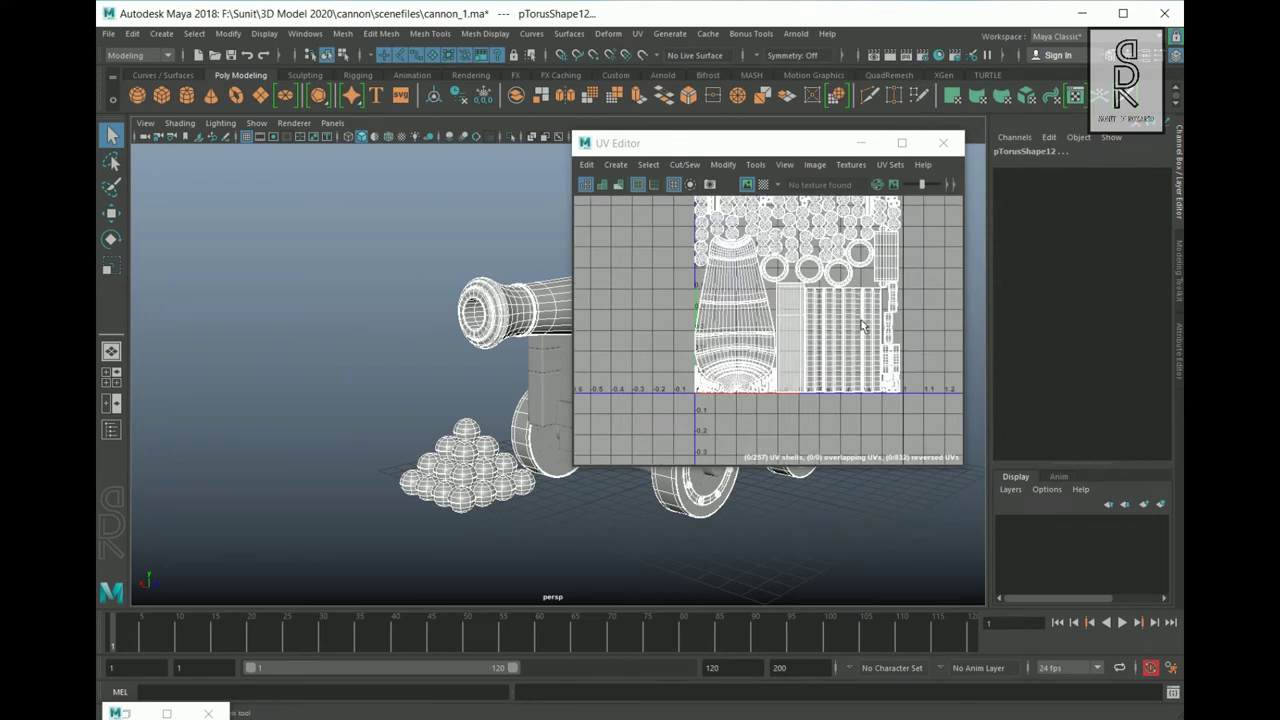
{"action": "scroll", "coordinate": [856, 340], "scroll_direction": "down", "scroll_amount": 4}
{"action": "scroll", "coordinate": [856, 344], "scroll_direction": "up", "scroll_amount": 1}
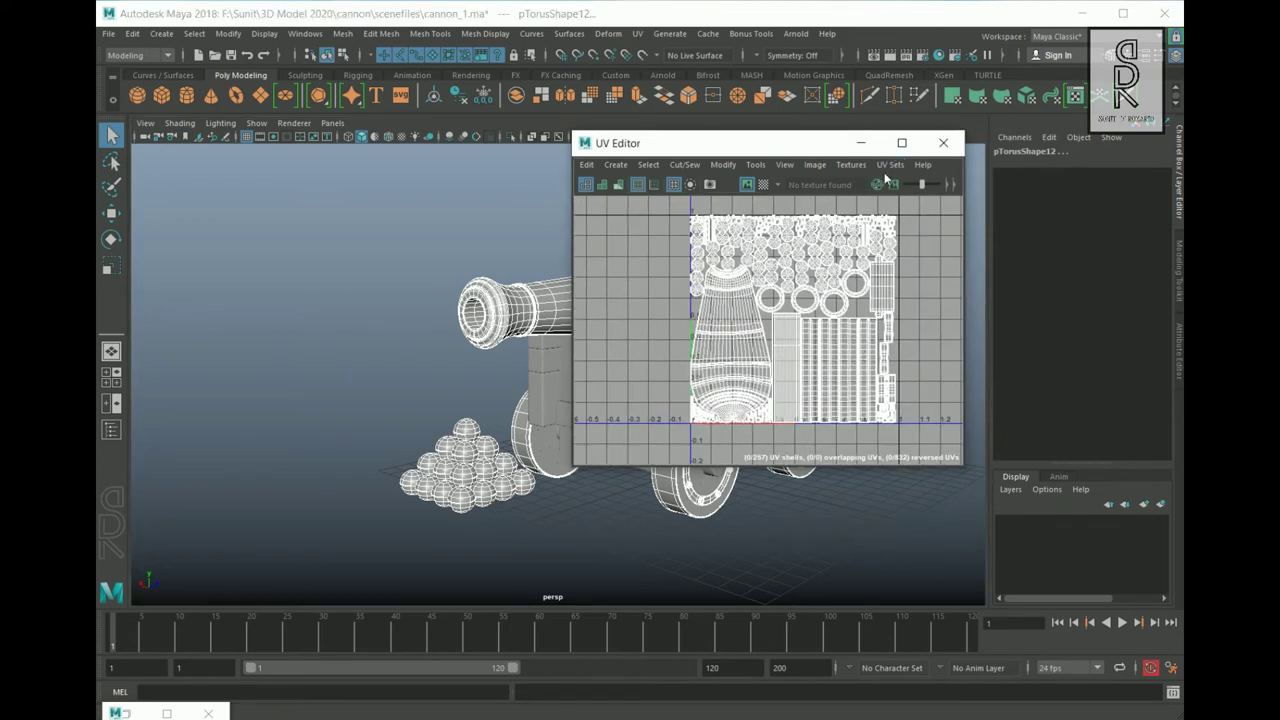
{"action": "left_click", "coordinate": [814, 165]}
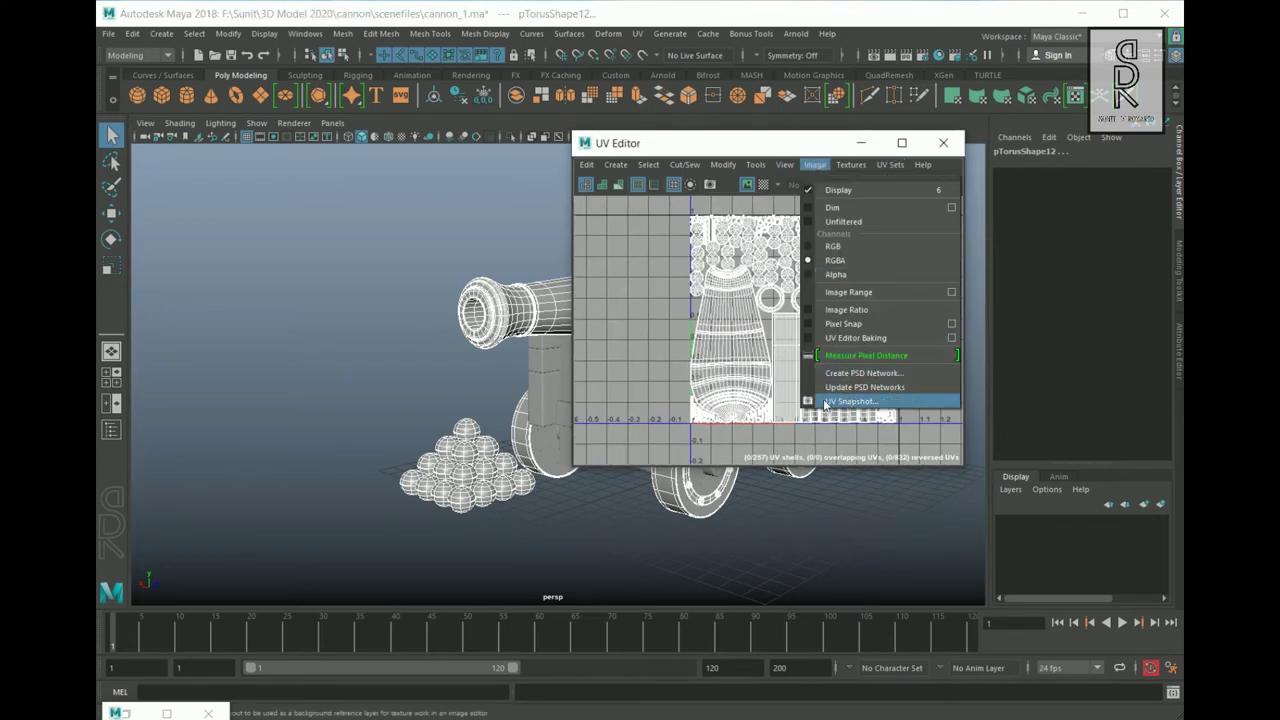
{"action": "left_click", "coordinate": [694, 223]}
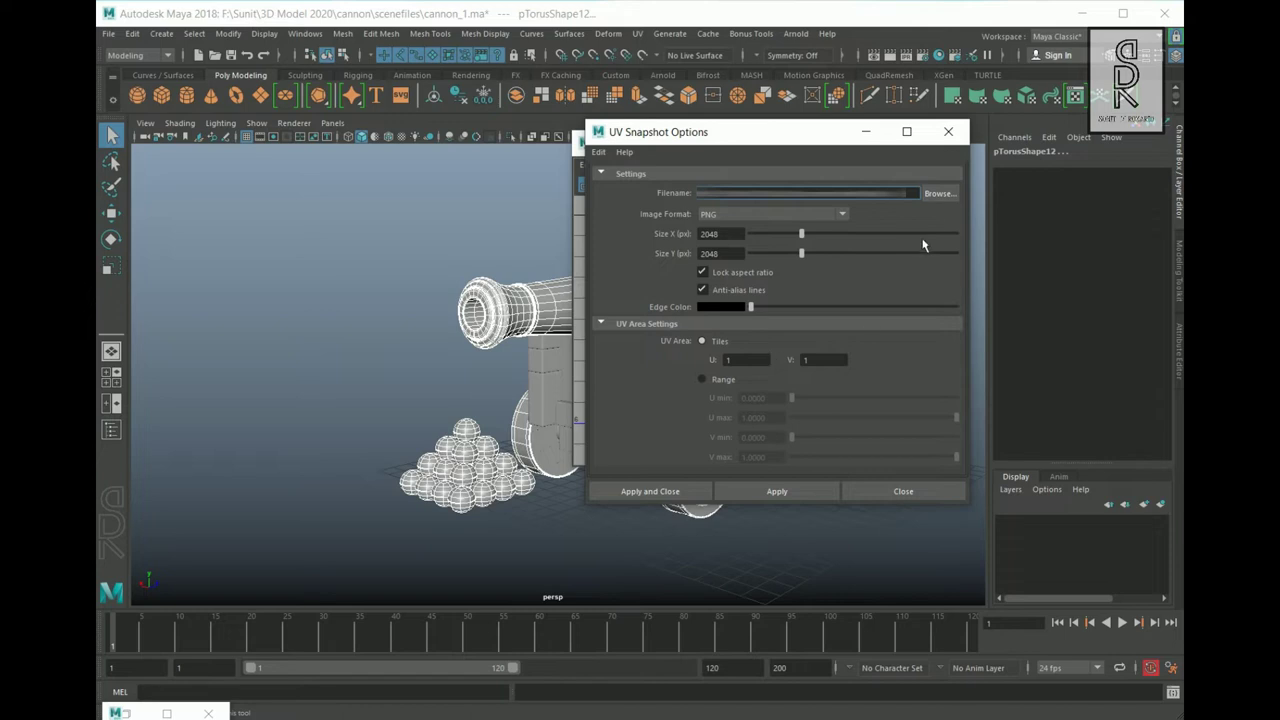
Set the snapshot output file name to Metall.png.
{"action": "left_click", "coordinate": [940, 193]}
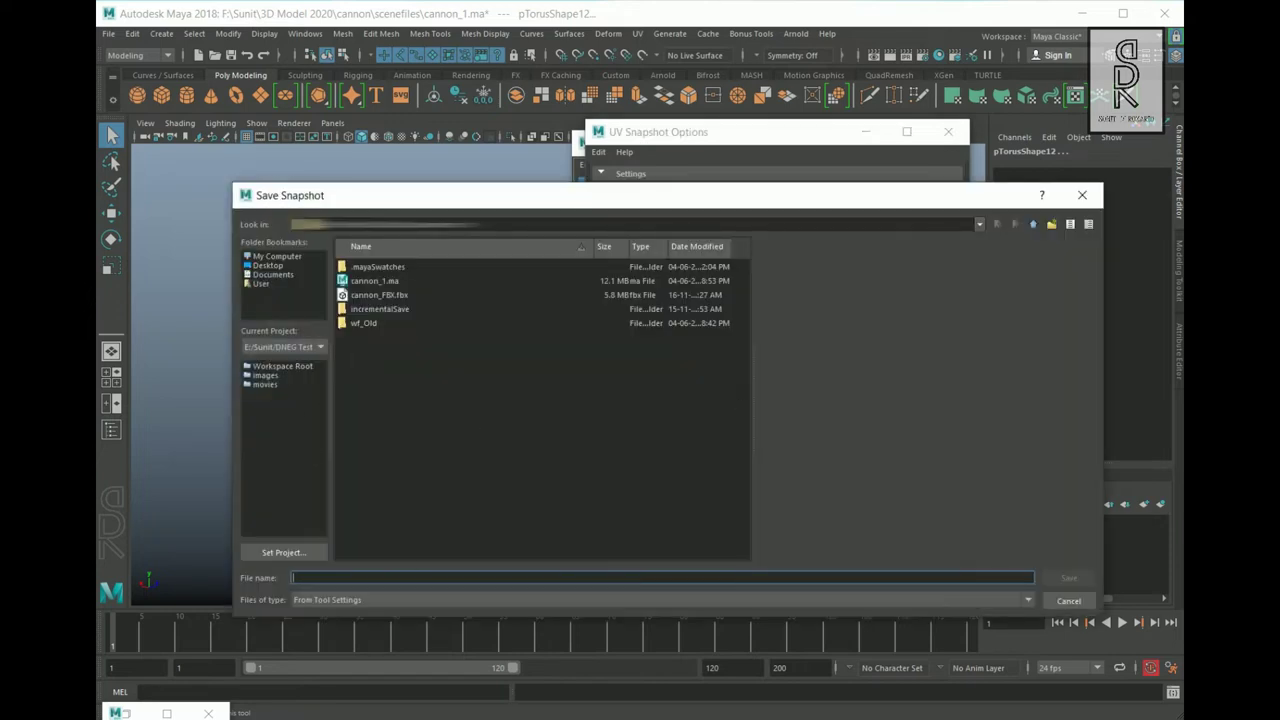
{"action": "type", "text": "Meta"}
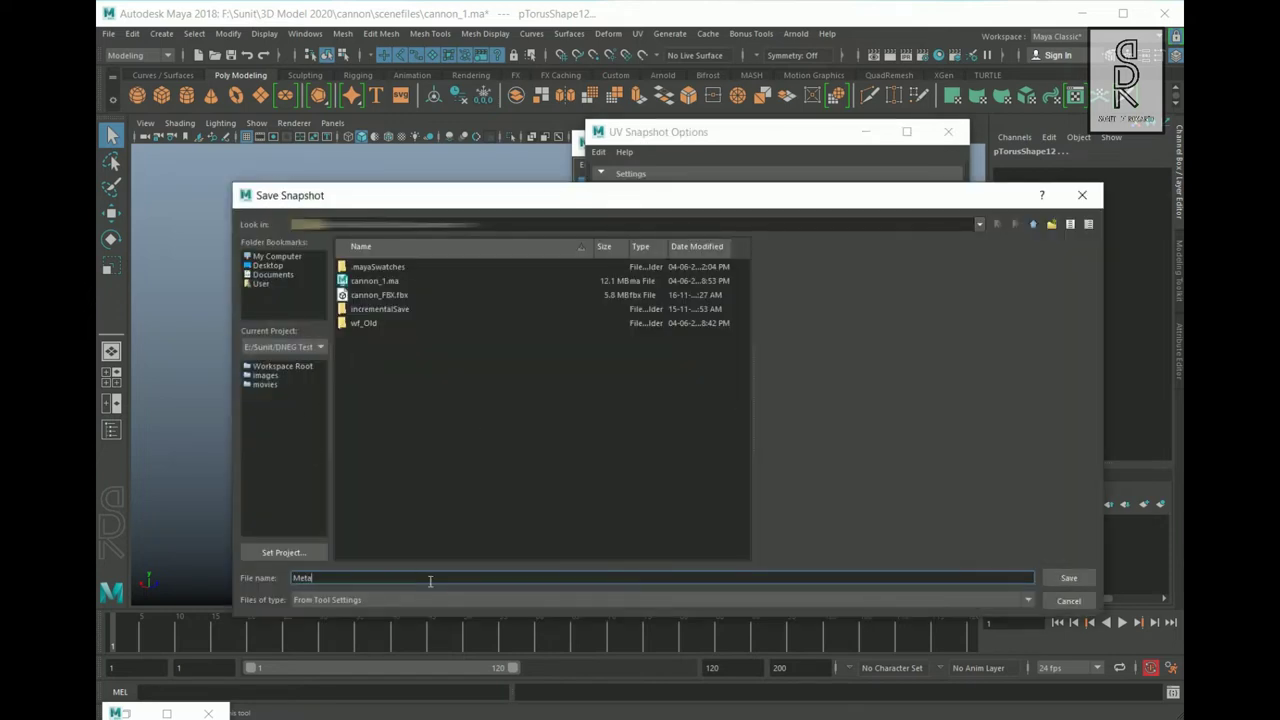
{"action": "type", "text": "l"}
{"action": "left_click", "coordinate": [1067, 578]}
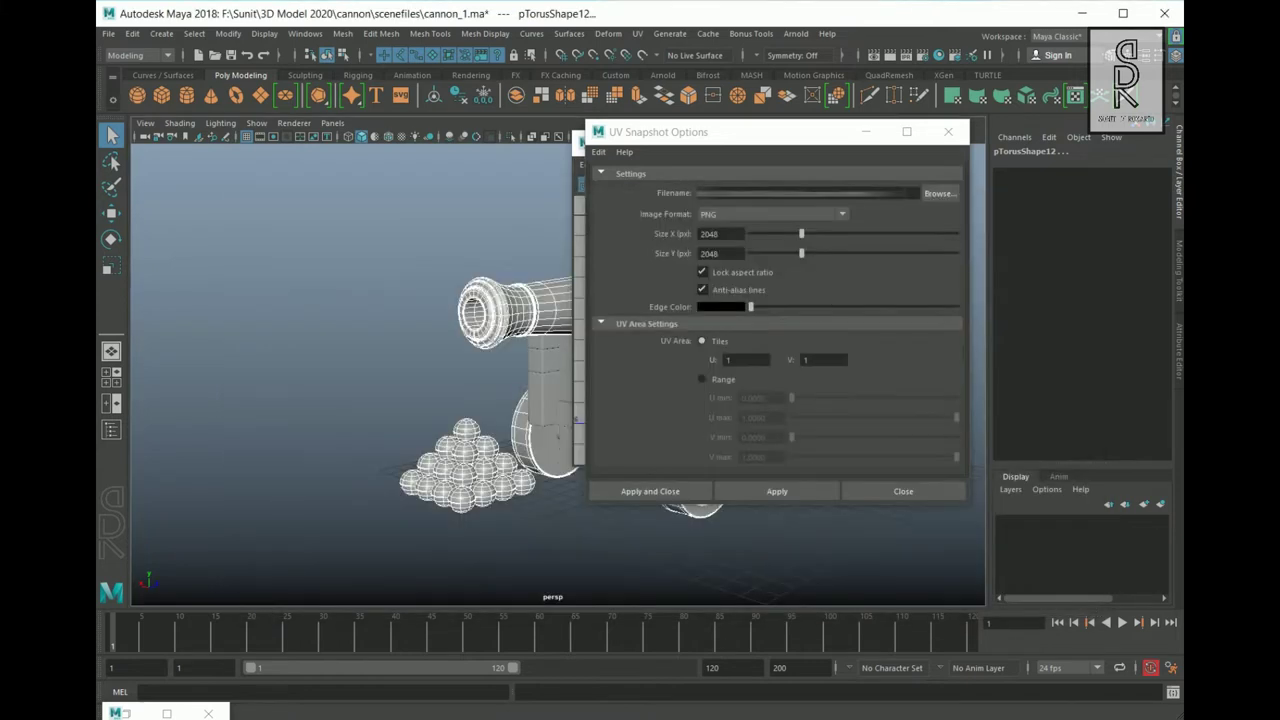
Keep PNG format, make the edge colour white, and export the metal UV snapshot.
{"action": "left_click", "coordinate": [785, 215]}
{"action": "left_click", "coordinate": [748, 330]}
{"action": "left_click_drag", "start_coordinate": [751, 307], "coordinate": [956, 307]}
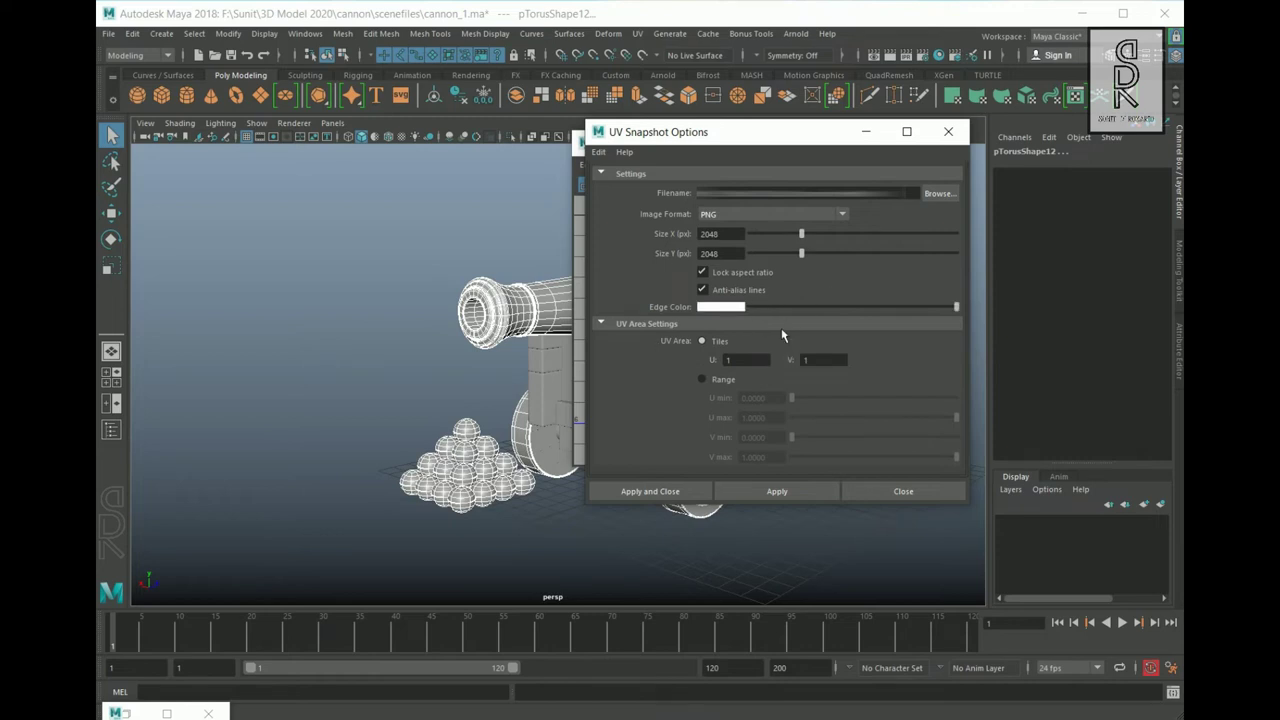
{"action": "left_click", "coordinate": [660, 491]}
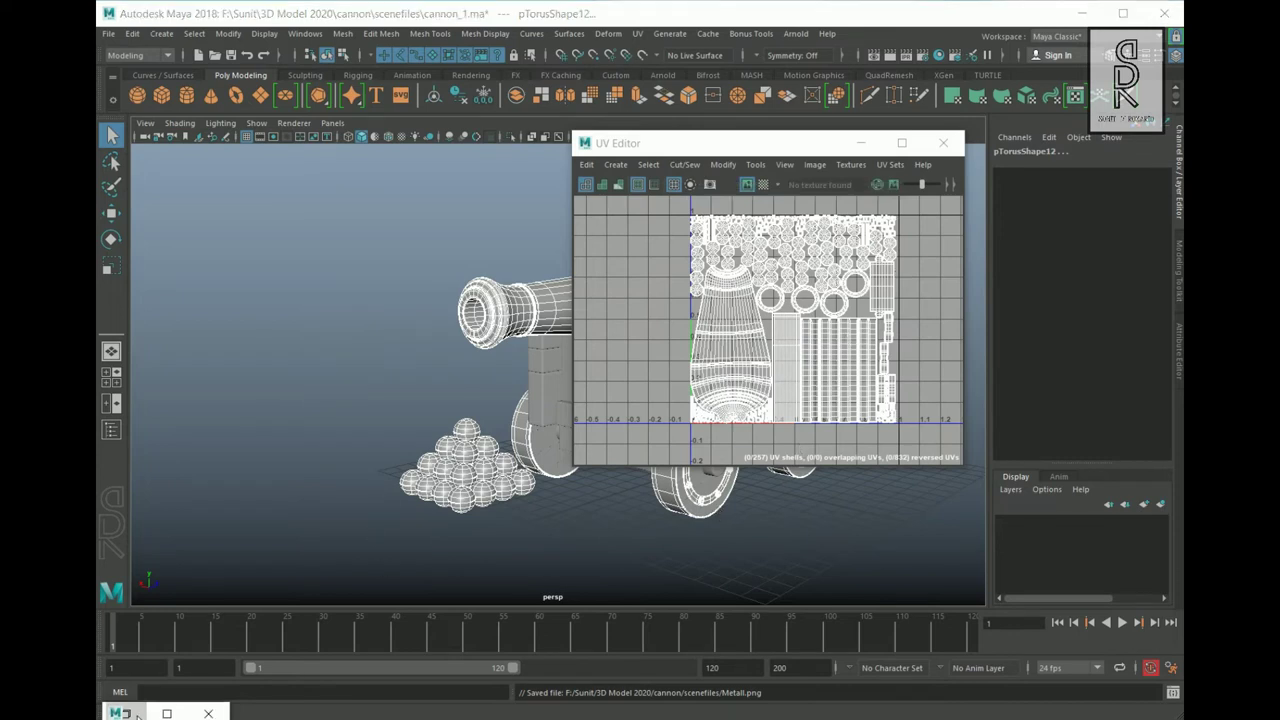
{"action": "left_click", "coordinate": [140, 712]}
Select all wood-material parts and open UV Snapshot options for their layout.
{"action": "left_click", "coordinate": [273, 330]}
{"action": "right_click_drag", "start_coordinate": [273, 330], "coordinate": [358, 316]}
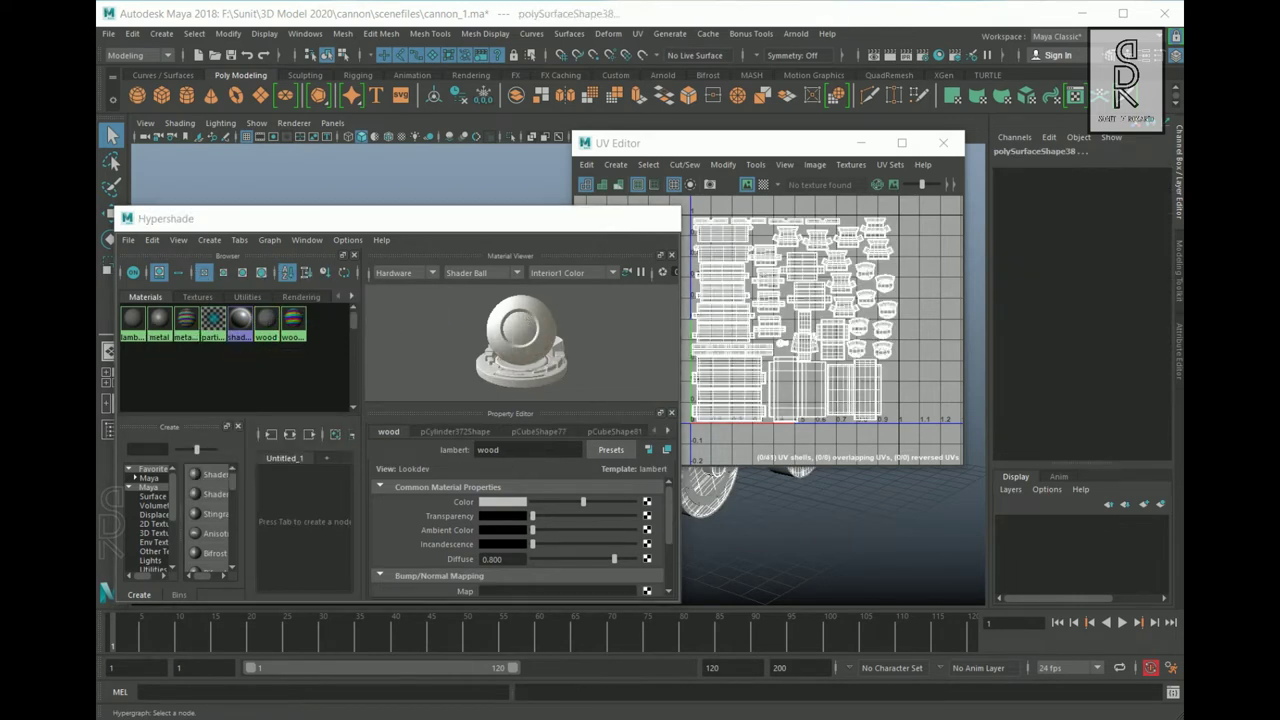
{"action": "left_click", "coordinate": [577, 218]}
{"action": "left_click", "coordinate": [815, 164]}
{"action": "left_click", "coordinate": [799, 384]}
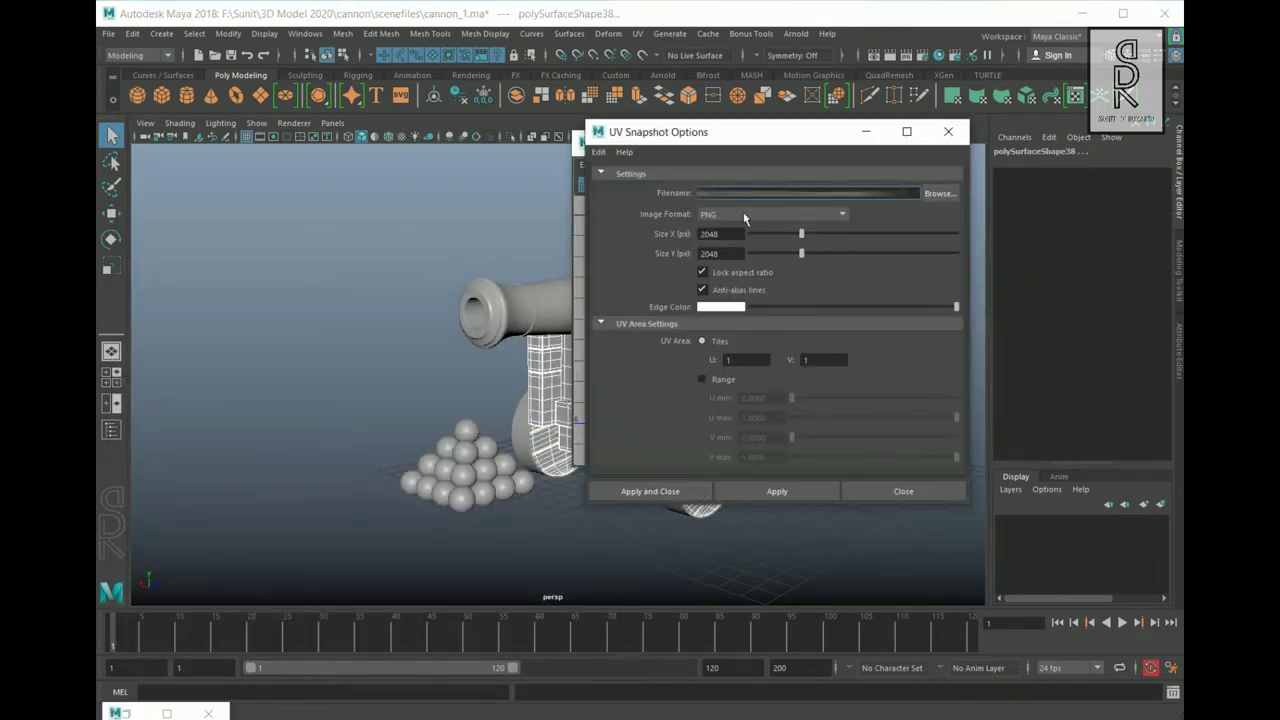
Save the wood snapshot as Wood.png at 4096×4096, then close the UV Editor and deselect.
{"action": "left_click", "coordinate": [937, 193]}
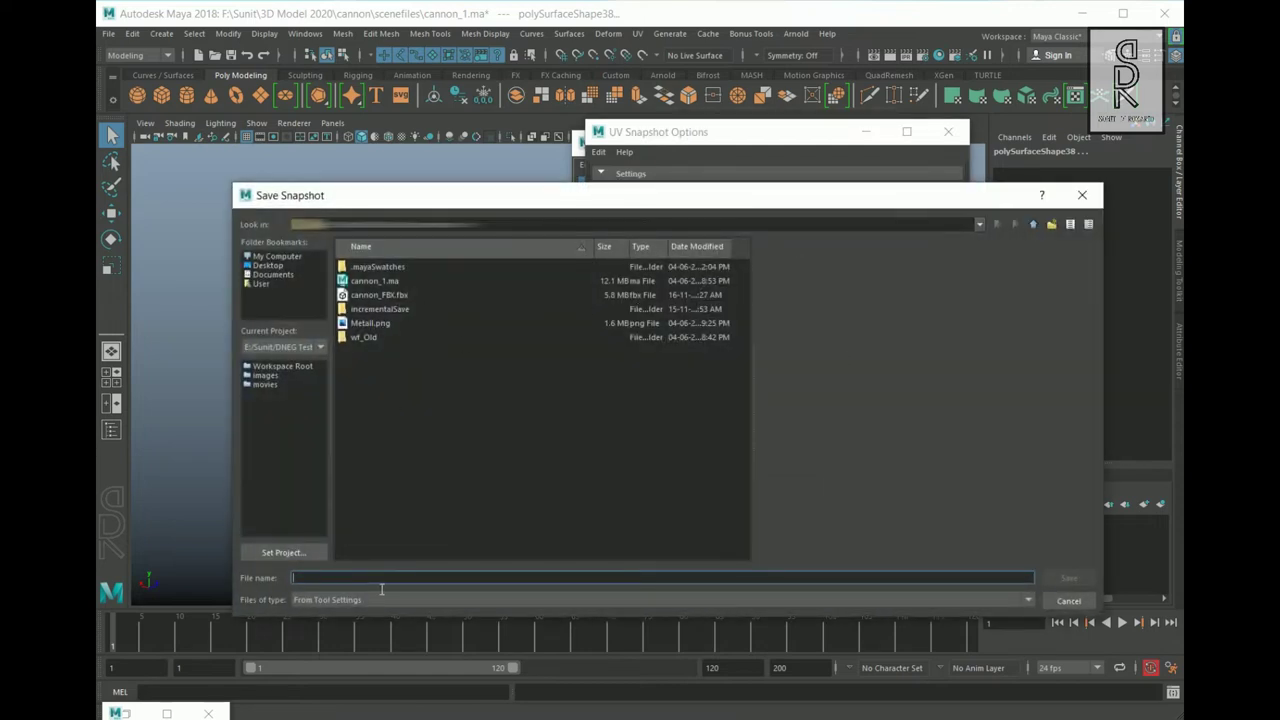
{"action": "type", "text": "Wood"}
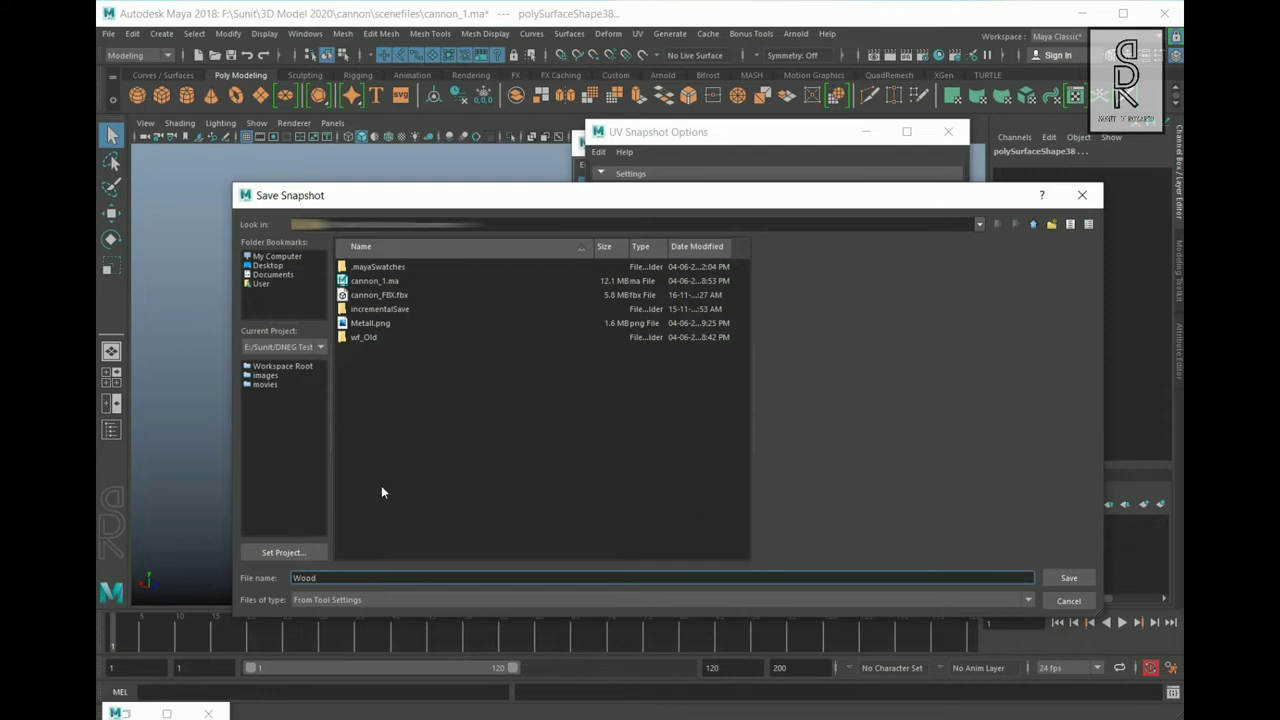
{"action": "left_click", "coordinate": [1068, 577]}
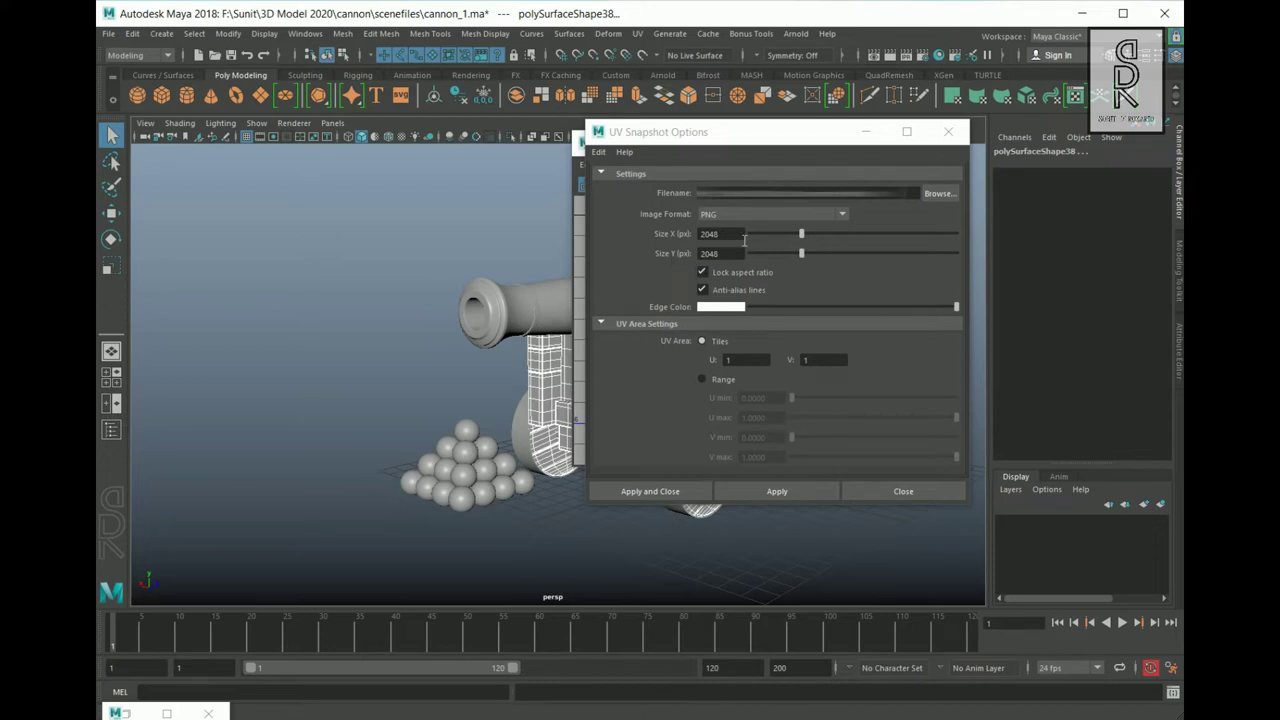
{"action": "double_click", "coordinate": [742, 236]}
{"action": "type", "text": "40"}
{"action": "key", "text": "Return"}
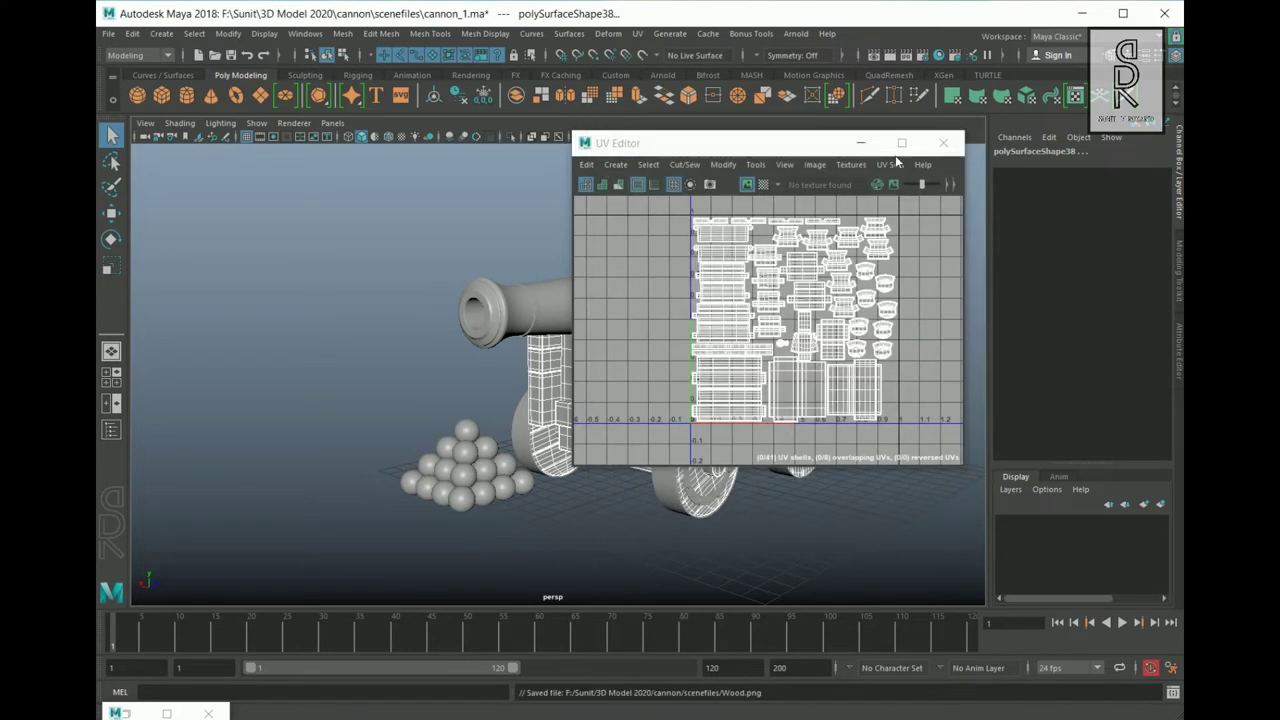
{"action": "left_click", "coordinate": [946, 146]}
{"action": "left_click", "coordinate": [925, 309]}
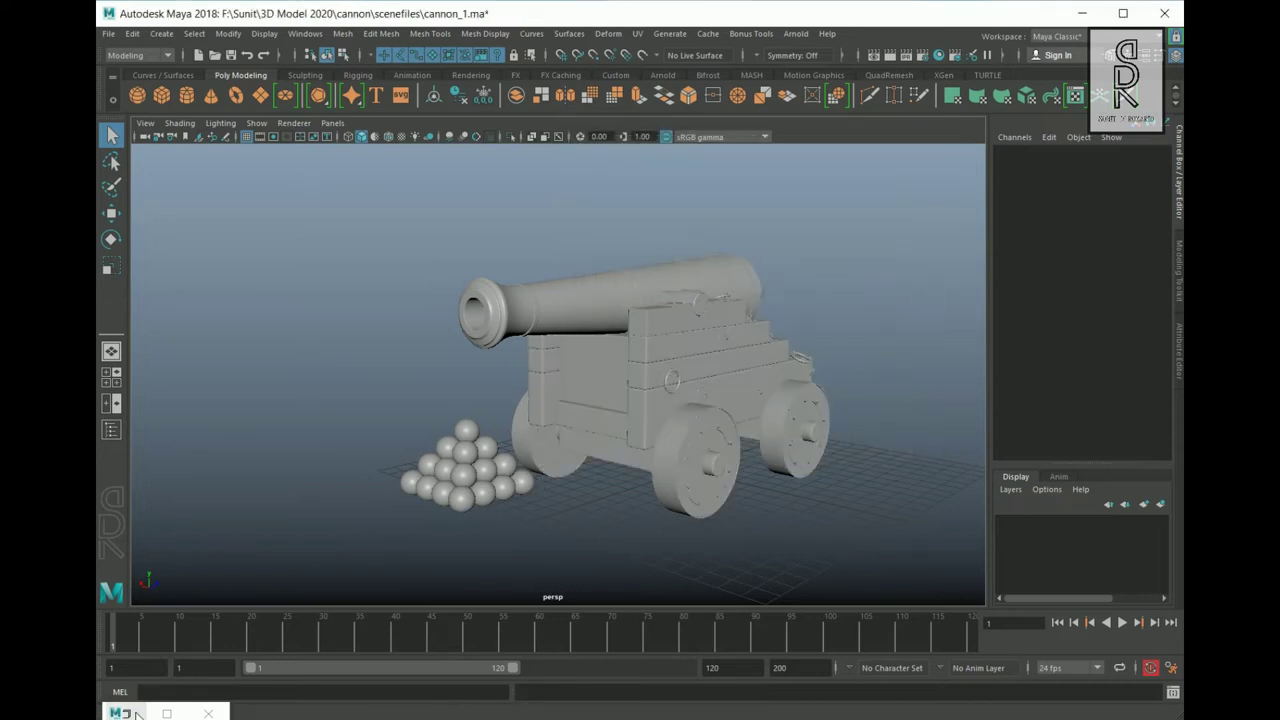
Select the metal-material parts again and open UV Snapshot options from their UV Editor.
{"action": "double_click", "coordinate": [146, 712]}
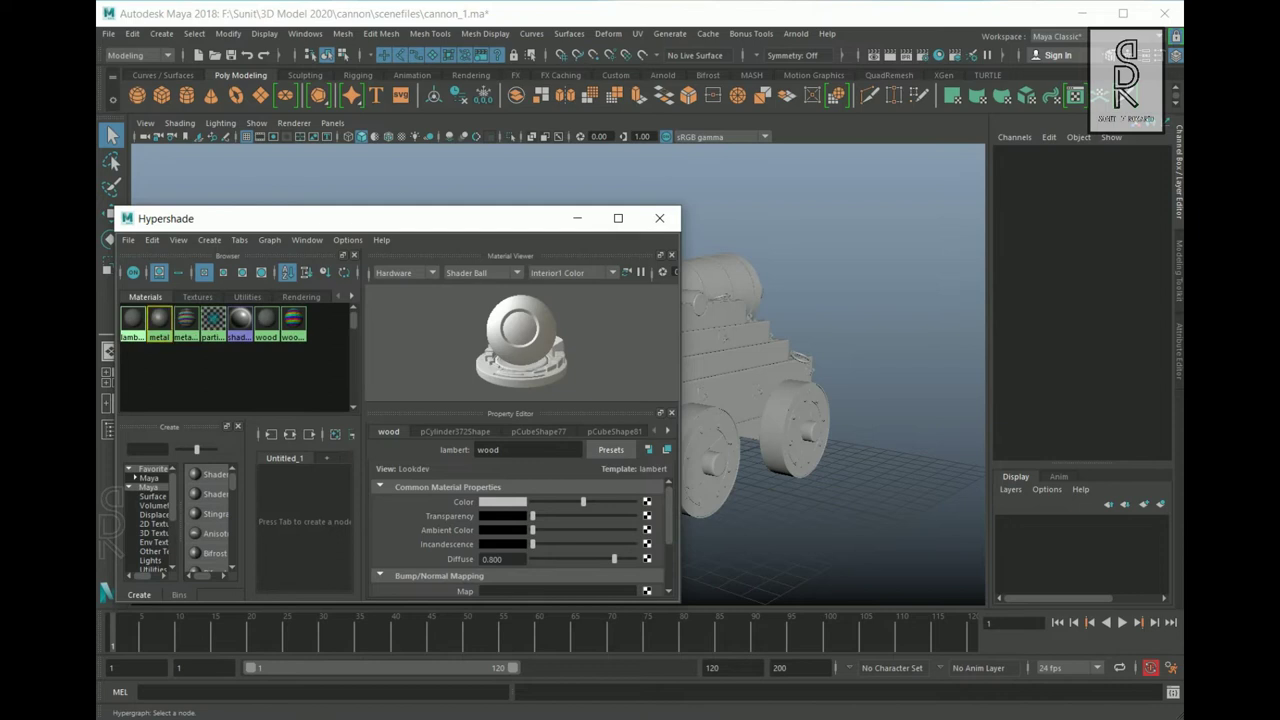
{"action": "left_click", "coordinate": [162, 321]}
{"action": "right_click", "coordinate": [165, 323]}
{"action": "left_click", "coordinate": [330, 319]}
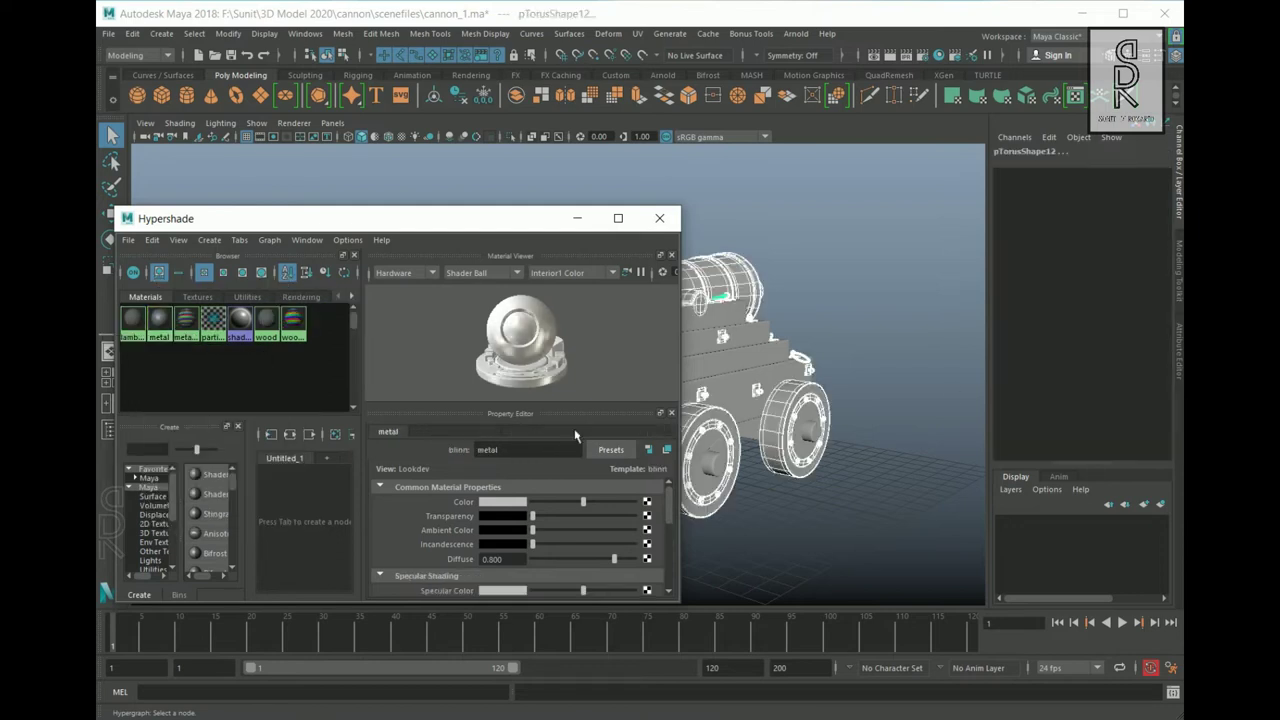
{"action": "left_click", "coordinate": [577, 218]}
{"action": "left_click", "coordinate": [637, 33]}
{"action": "left_click", "coordinate": [690, 58]}
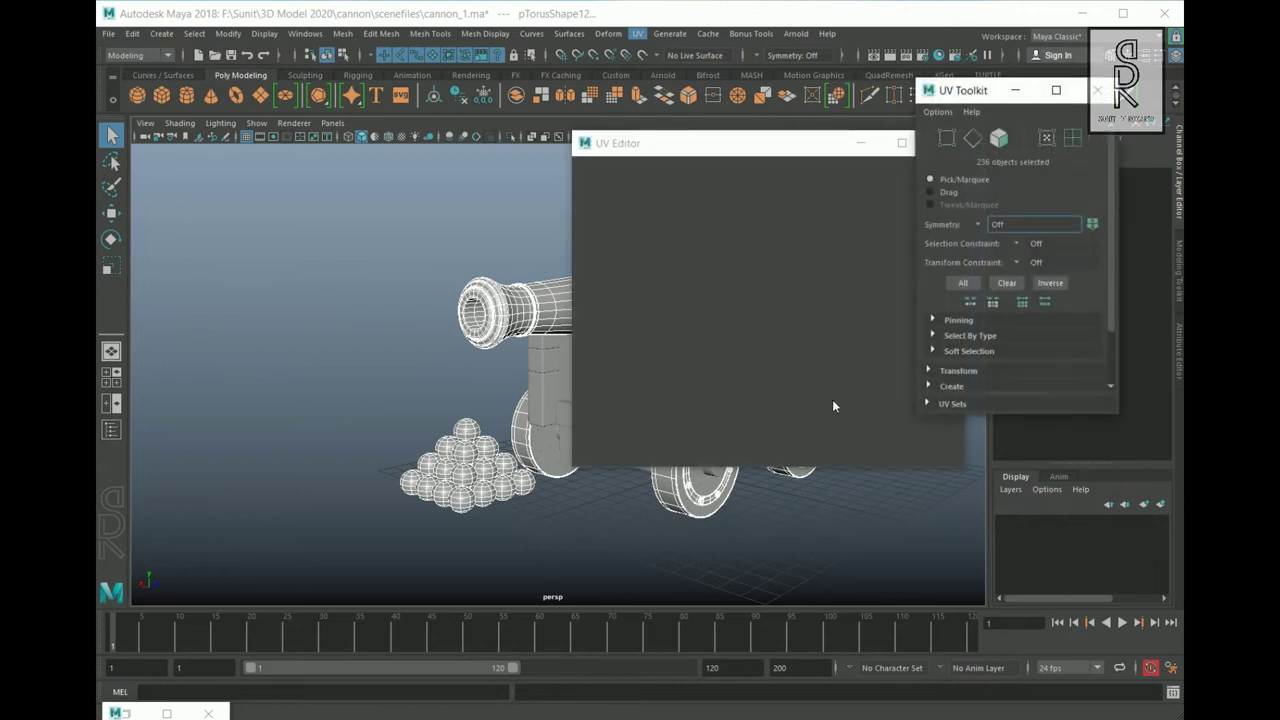
{"action": "left_click", "coordinate": [1097, 90]}
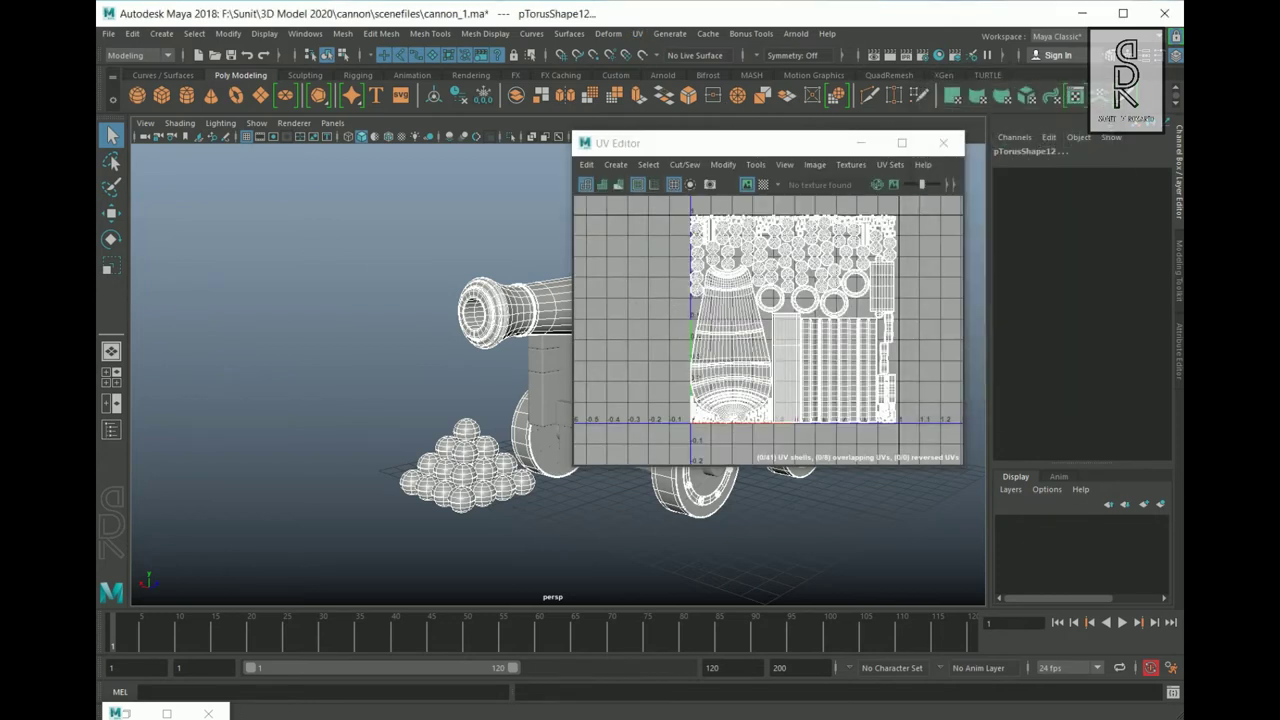
{"action": "left_click", "coordinate": [709, 184]}
Export the metal snapshot at 4096, overwriting the existing Metall.png.
{"action": "left_click", "coordinate": [937, 193]}
{"action": "left_click", "coordinate": [371, 323]}
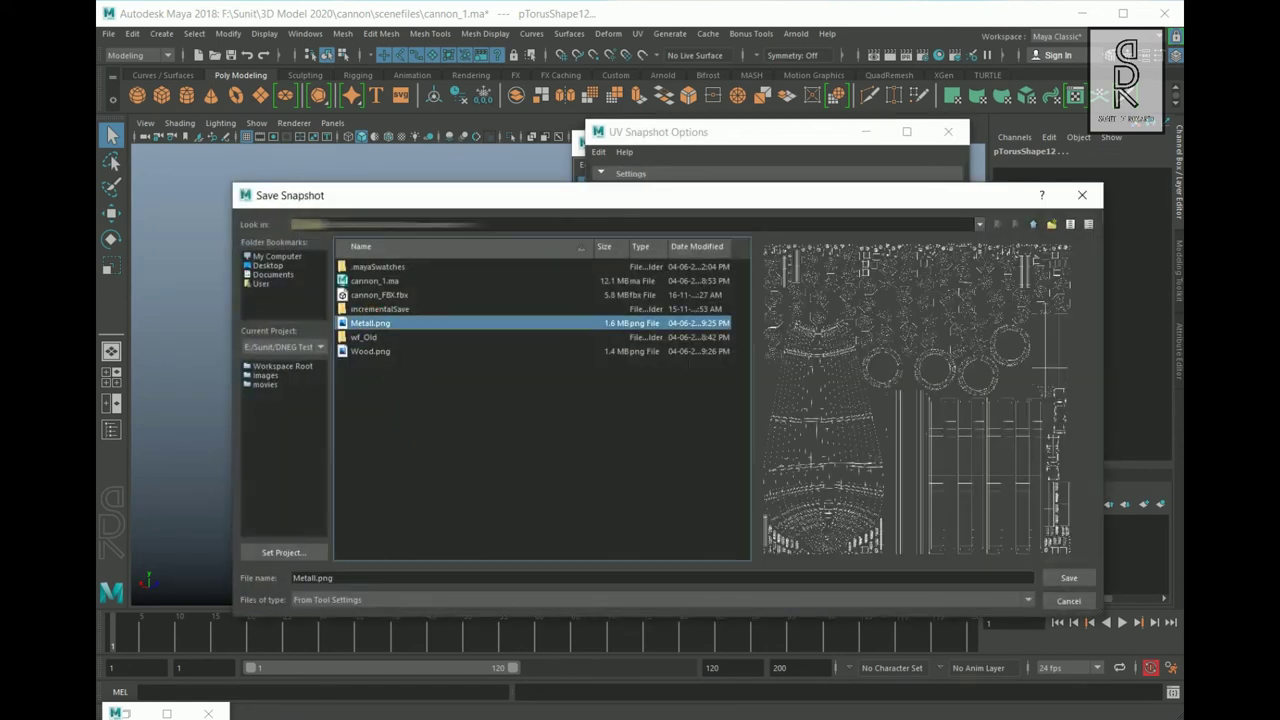
{"action": "left_click", "coordinate": [1069, 578]}
{"action": "left_click", "coordinate": [638, 431]}
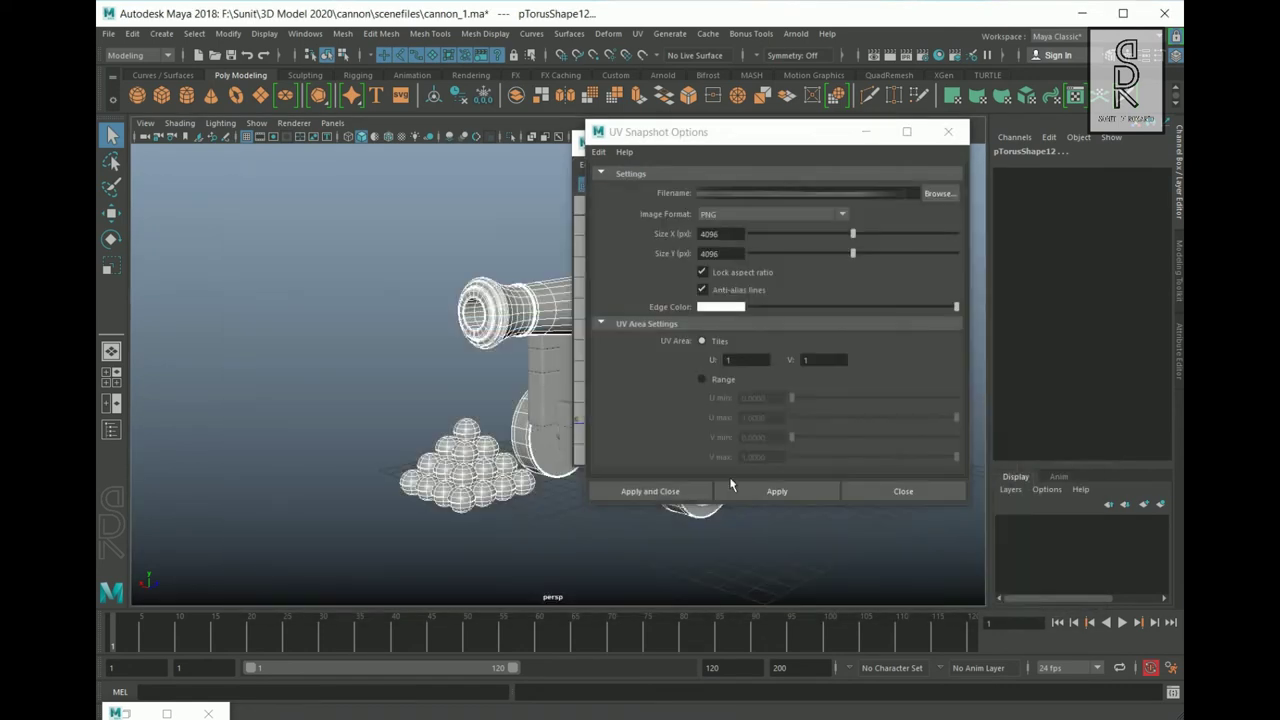
{"action": "left_click", "coordinate": [663, 495]}
{"action": "left_click", "coordinate": [737, 384]}
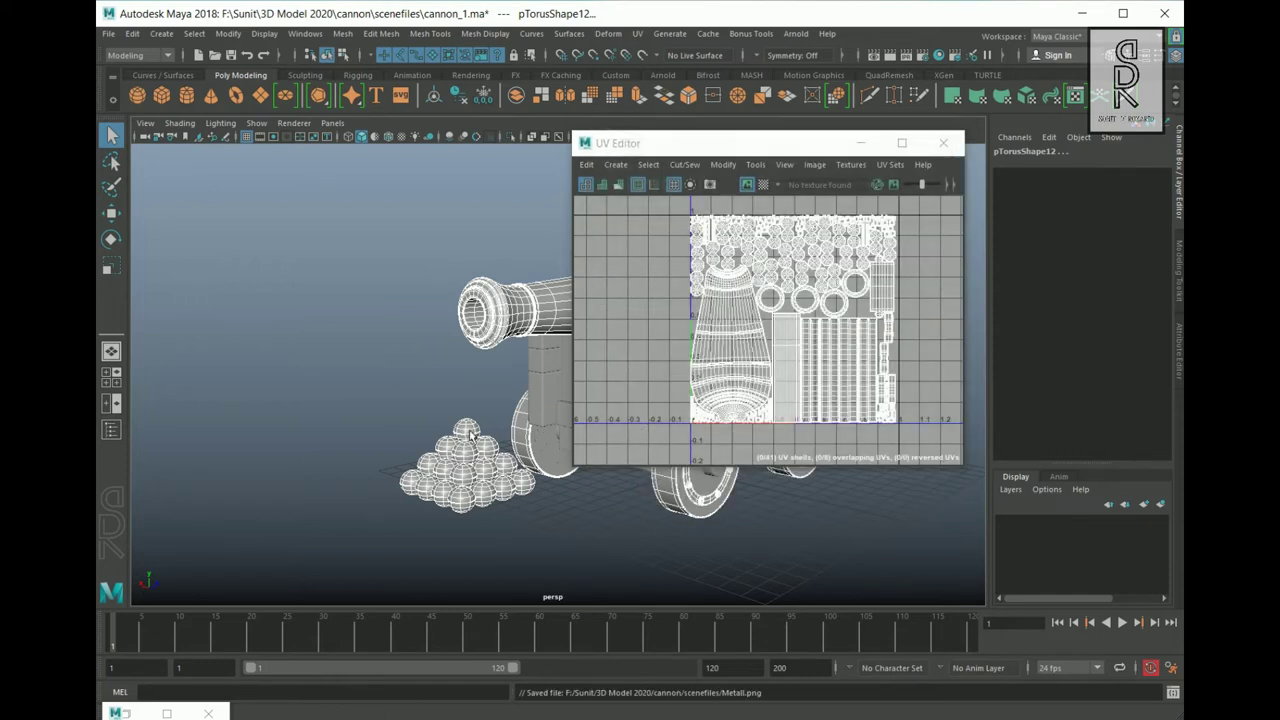
Collapse the Steel Painted folder and add an Emissive (sRGB8) channel to the metal texture set.
{"action": "left_click", "coordinate": [394, 391]}
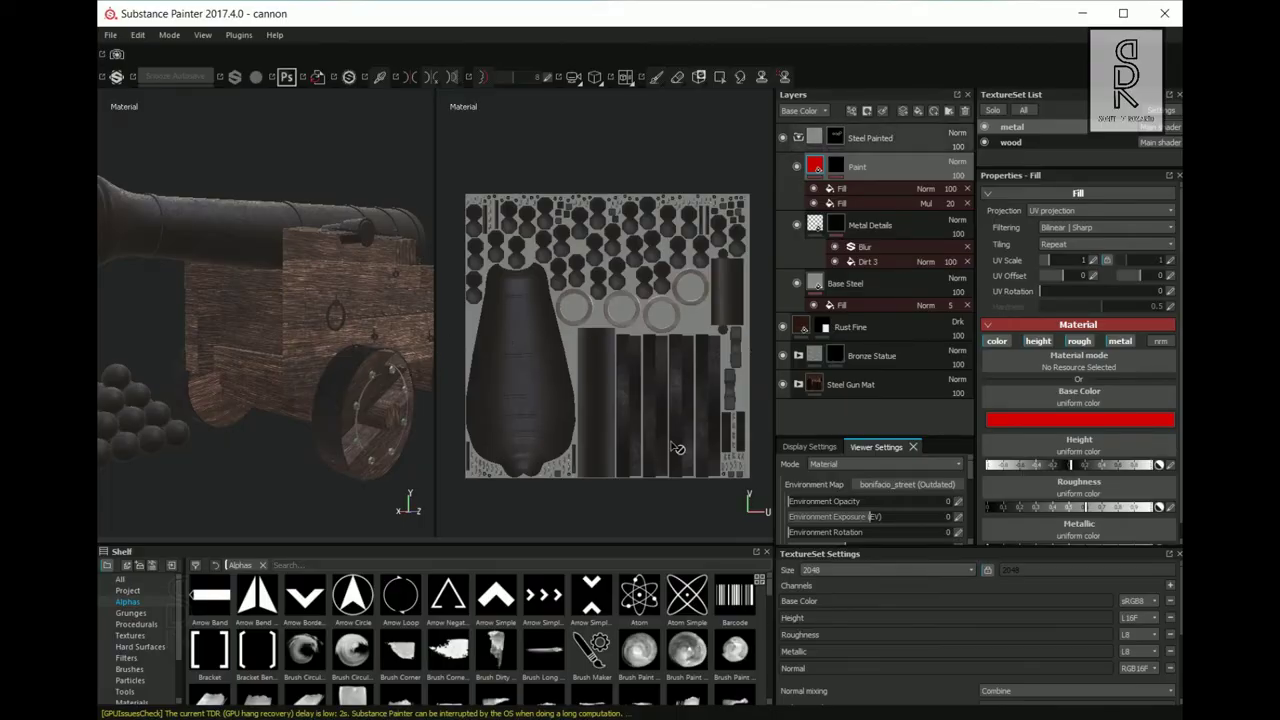
{"action": "left_click", "coordinate": [798, 138]}
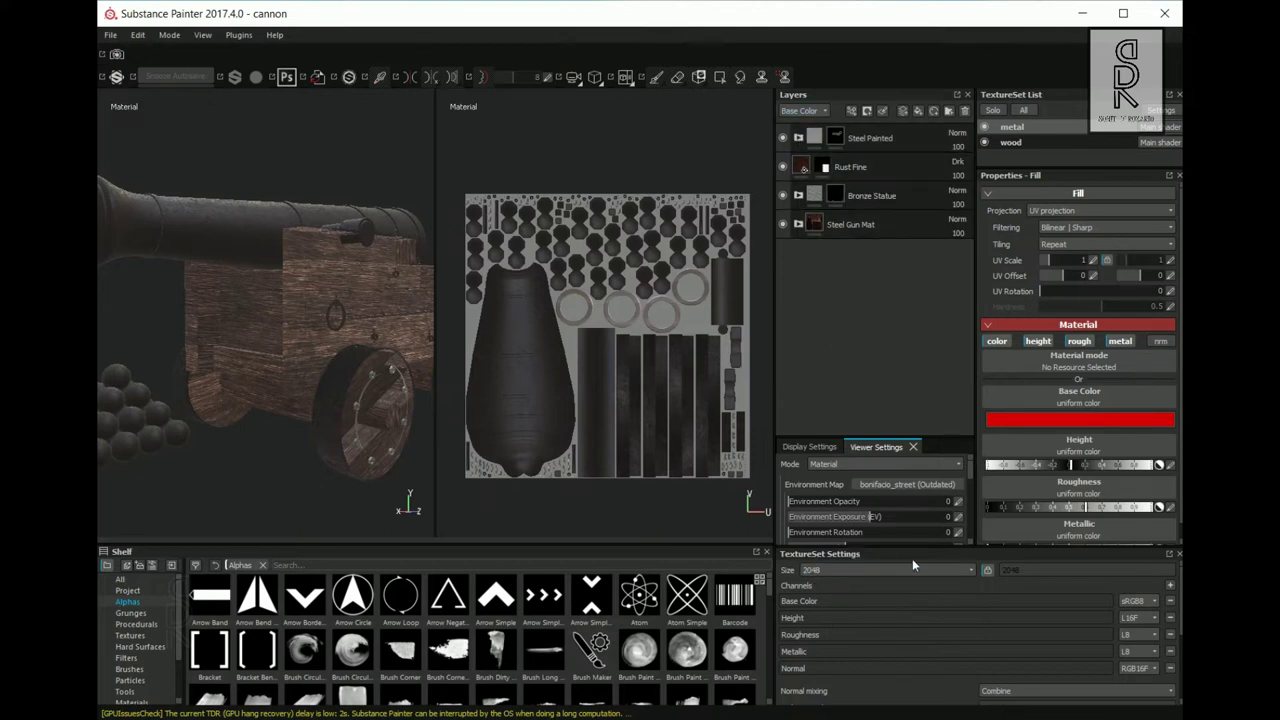
{"action": "left_click", "coordinate": [1169, 587]}
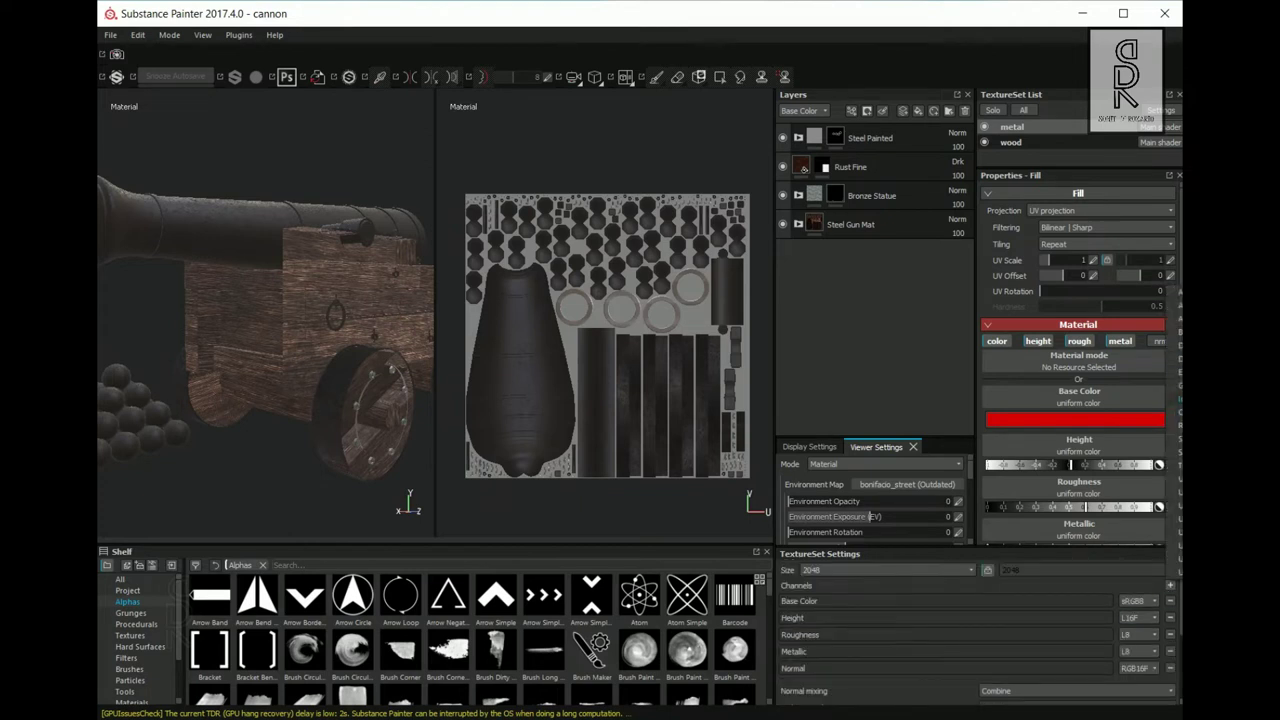
{"action": "left_click", "coordinate": [1176, 363]}
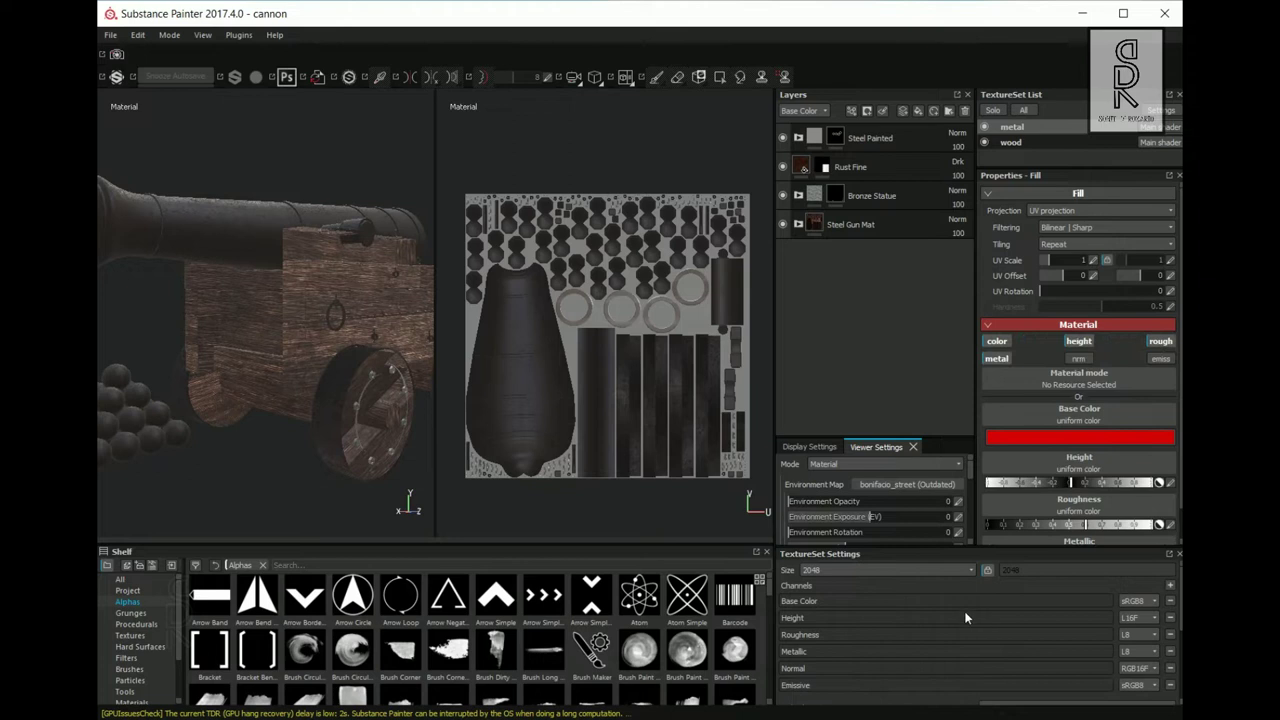
Add a fill layer above Steel Painted with only its emissive channel enabled.
{"action": "left_click", "coordinate": [866, 137]}
{"action": "left_click", "coordinate": [918, 112]}
{"action": "left_click", "coordinate": [996, 341]}
{"action": "left_click", "coordinate": [996, 358]}
{"action": "left_click", "coordinate": [1161, 341]}
{"action": "left_click", "coordinate": [1079, 341]}
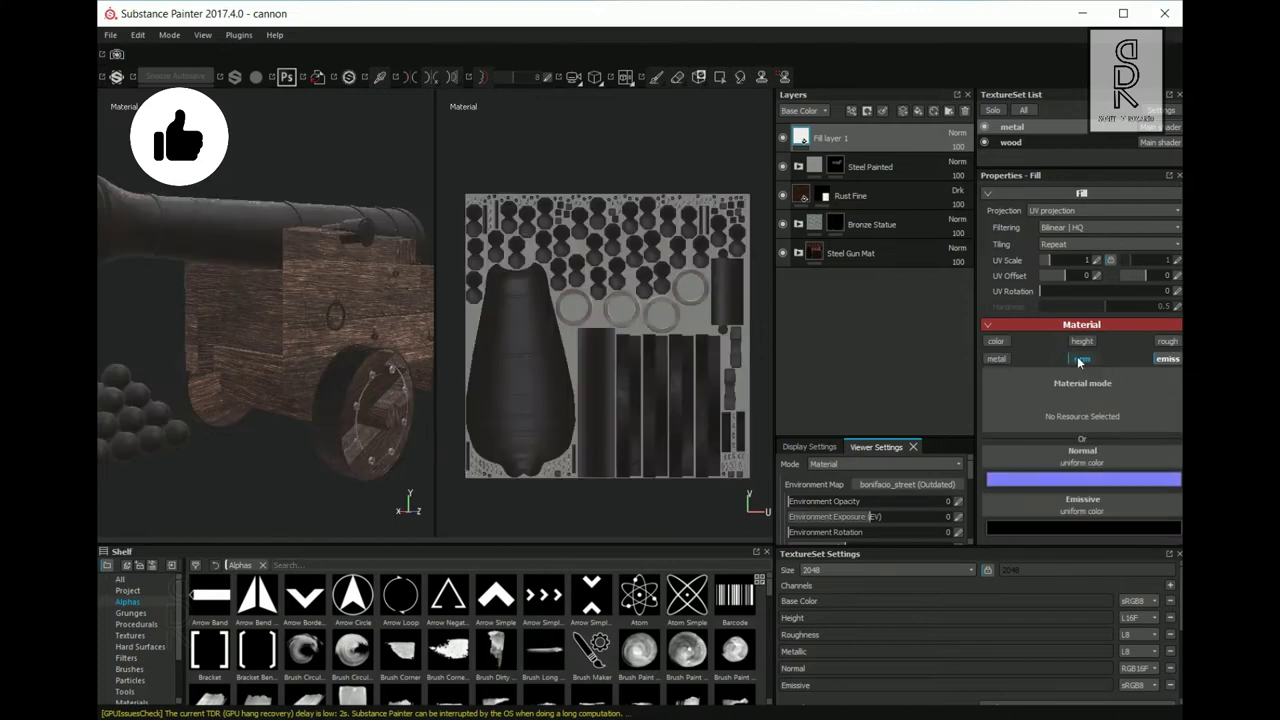
{"action": "left_click", "coordinate": [1080, 358]}
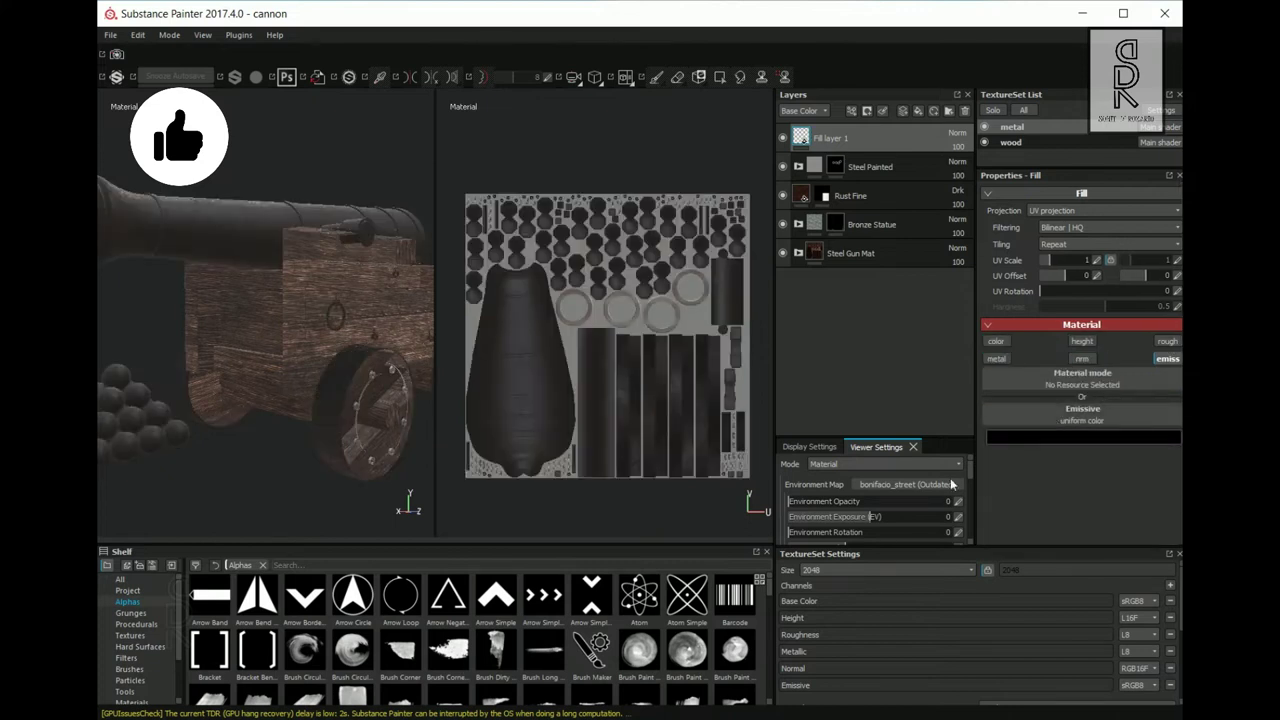
Drag Metall.png and Wood.png from the file explorer onto the shelf's Textures category.
{"action": "left_click", "coordinate": [139, 636]}
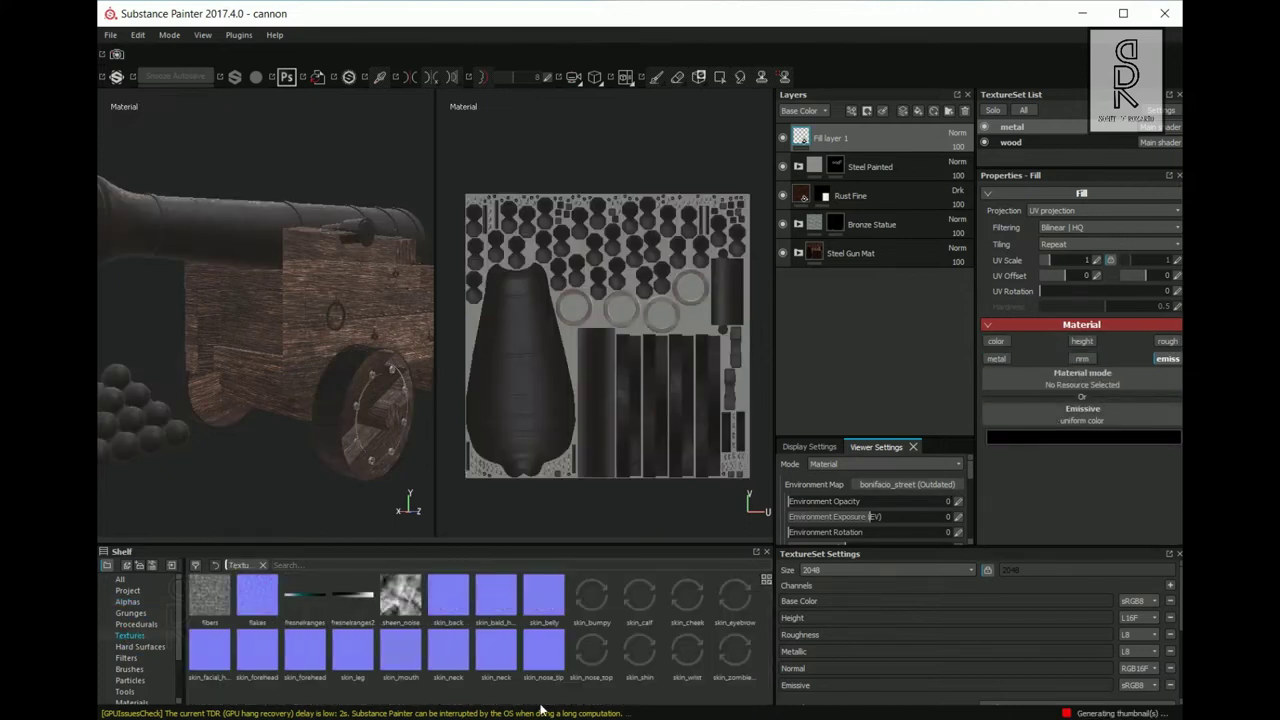
{"action": "key", "text": "alt+Tab"}
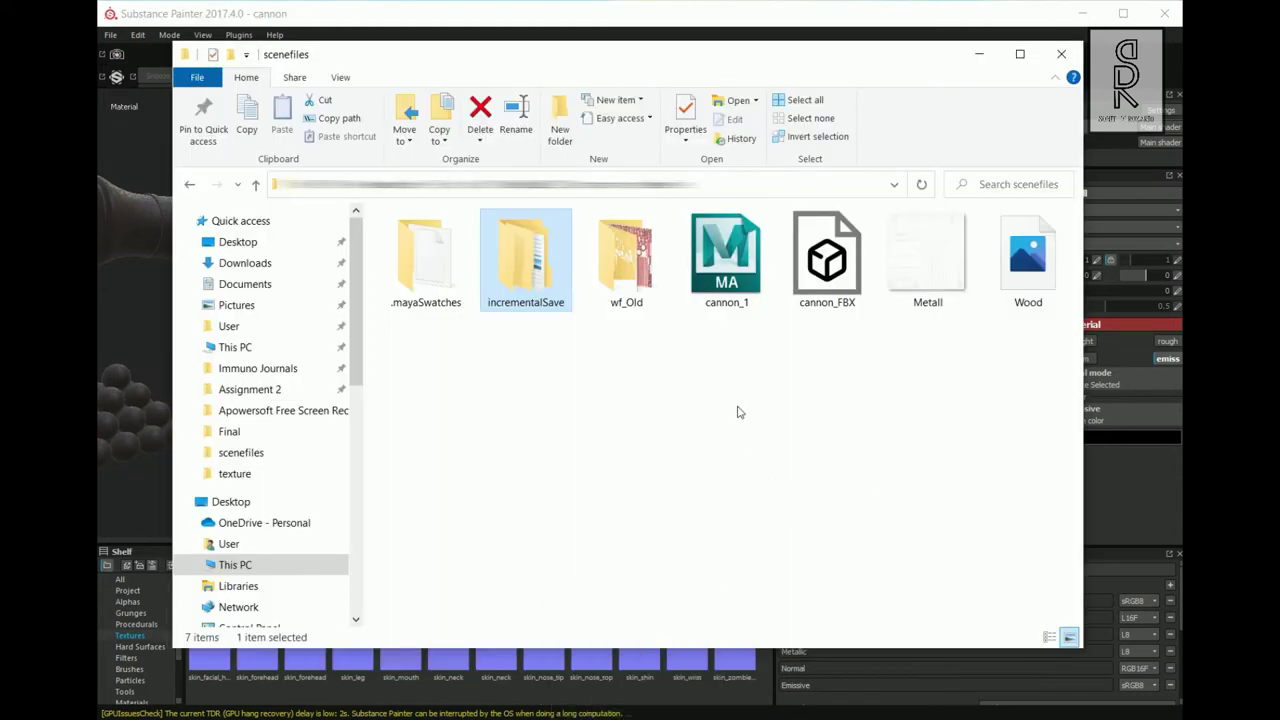
{"action": "left_click", "coordinate": [930, 265]}
{"action": "left_click", "coordinate": [1050, 290], "text": "ctrl"}
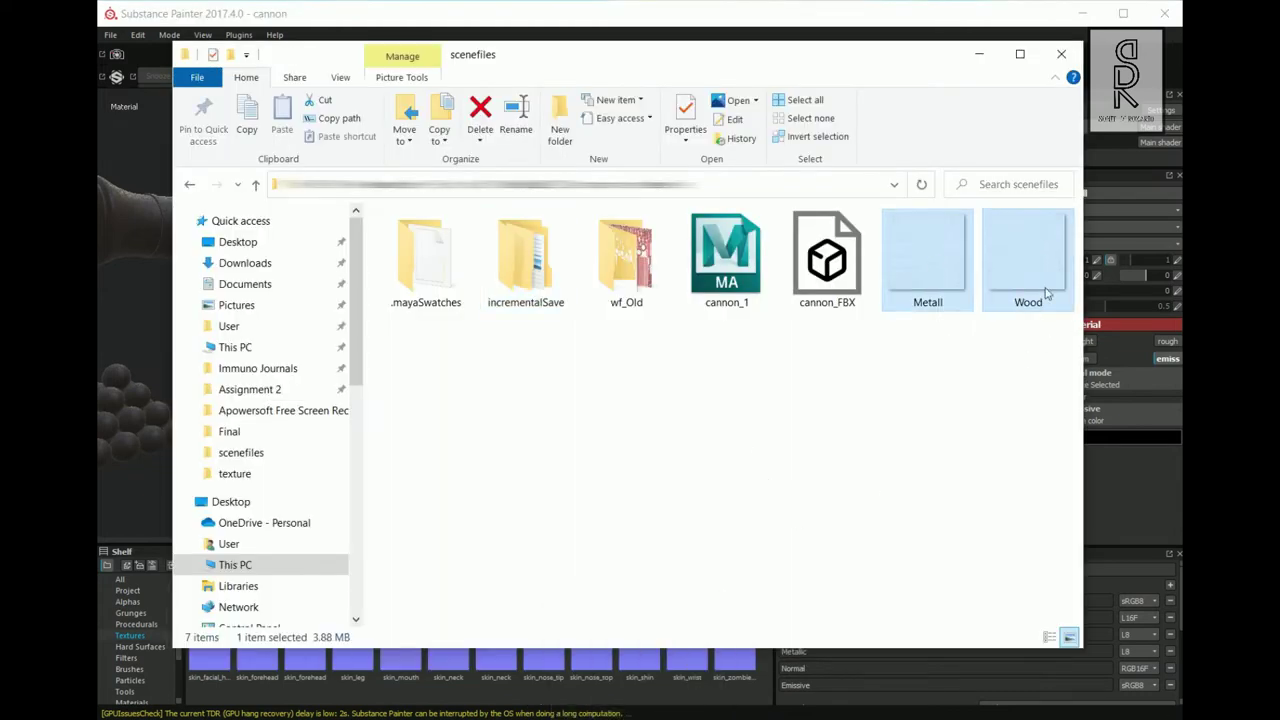
{"action": "left_click_drag", "start_coordinate": [948, 303], "coordinate": [657, 672]}
Import Metall.png and Wood.png with texture usage into the current session.
{"action": "left_click", "coordinate": [982, 56]}
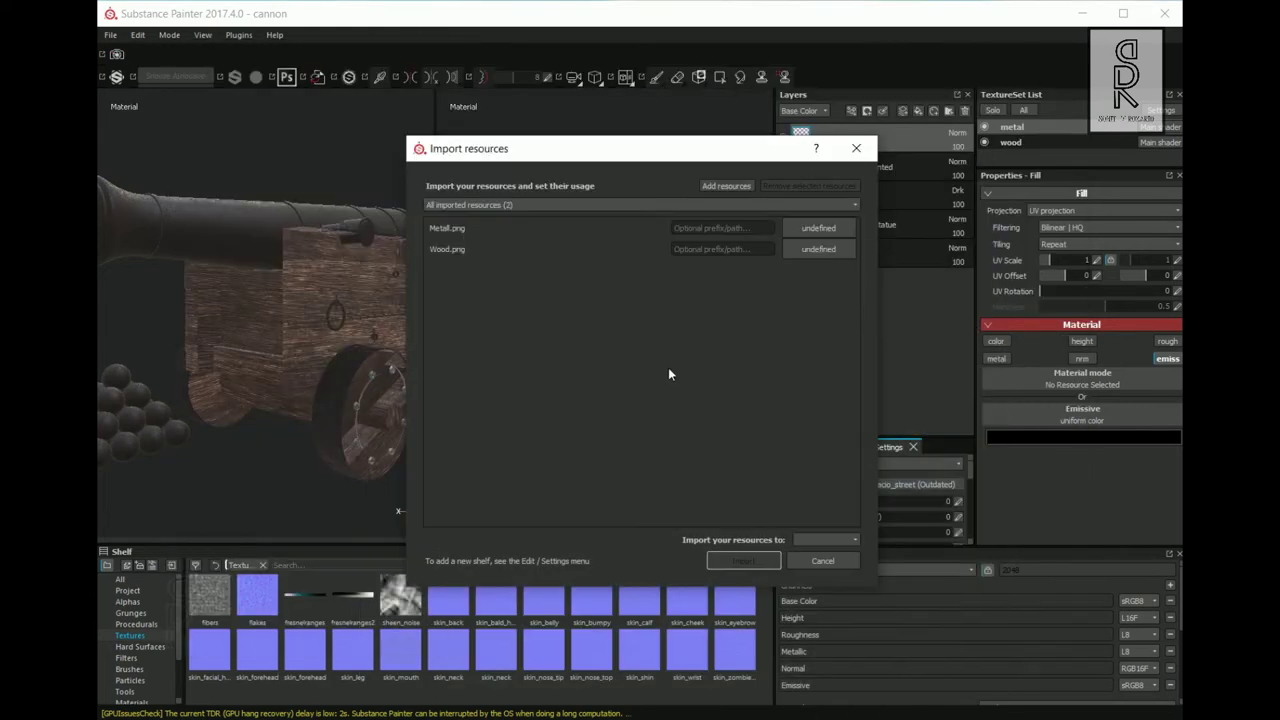
{"action": "left_click", "coordinate": [562, 232]}
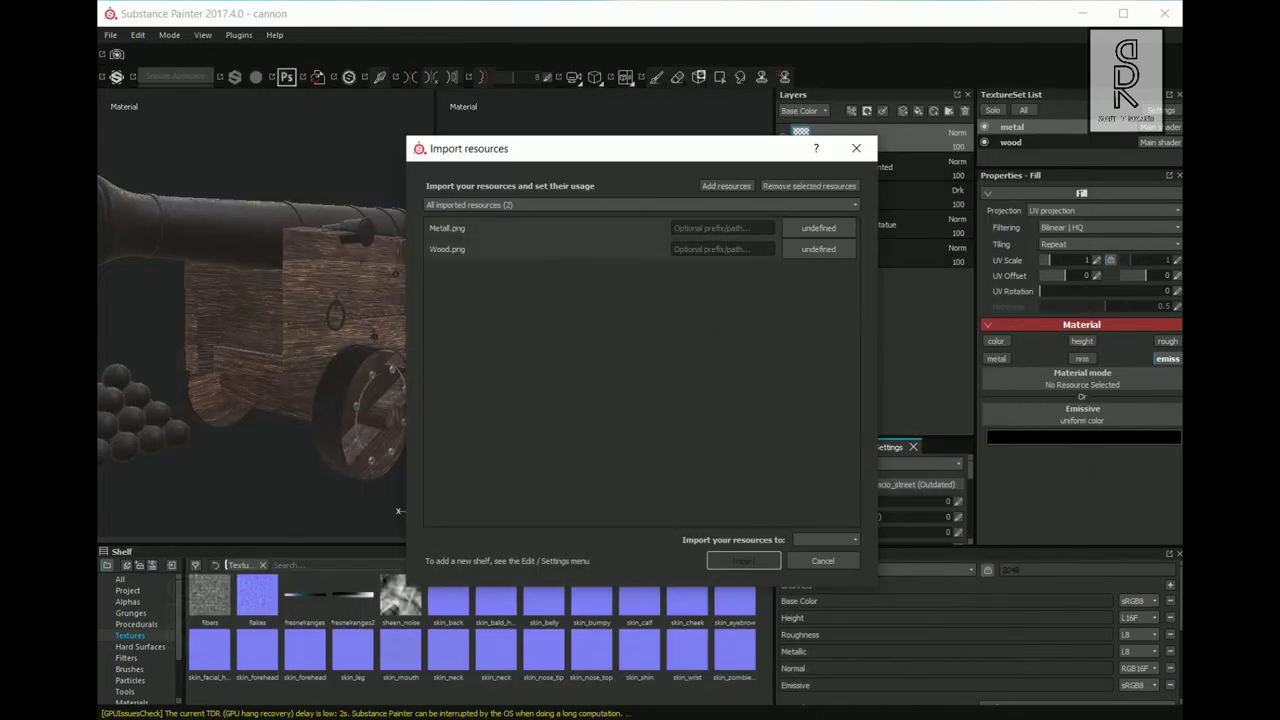
{"action": "left_click", "coordinate": [838, 228]}
{"action": "left_click", "coordinate": [868, 273]}
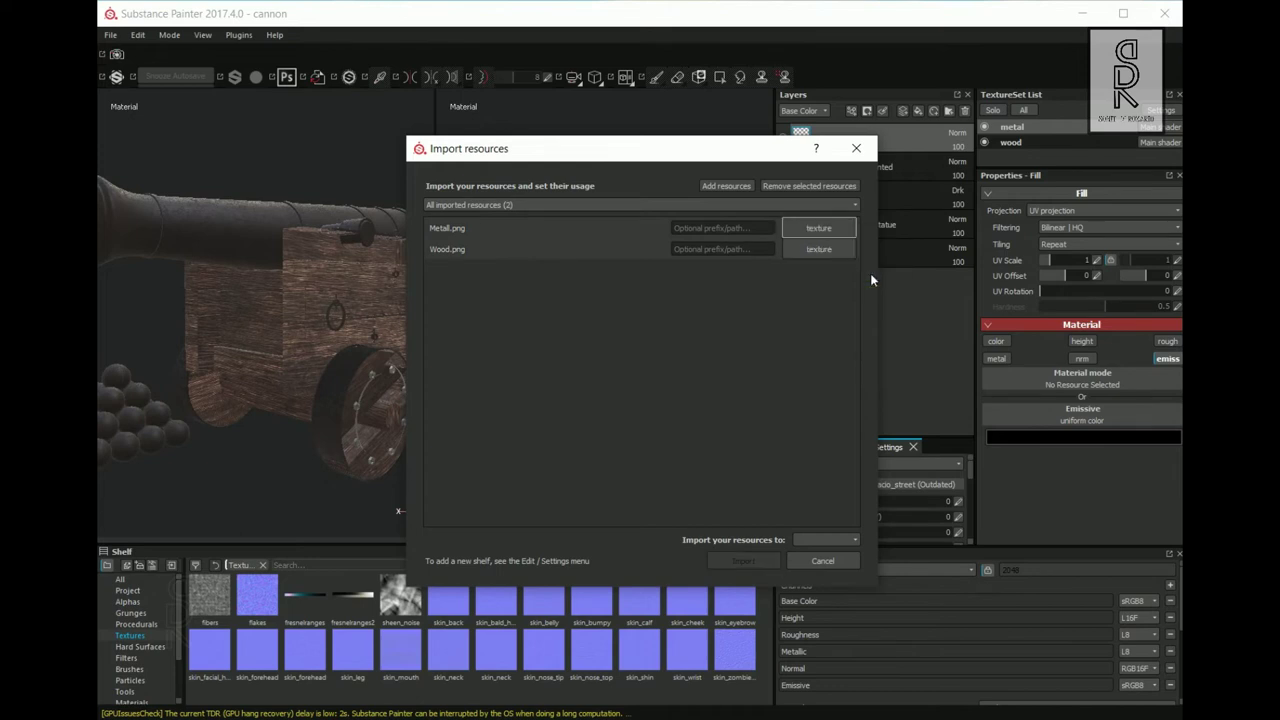
{"action": "left_click", "coordinate": [835, 539]}
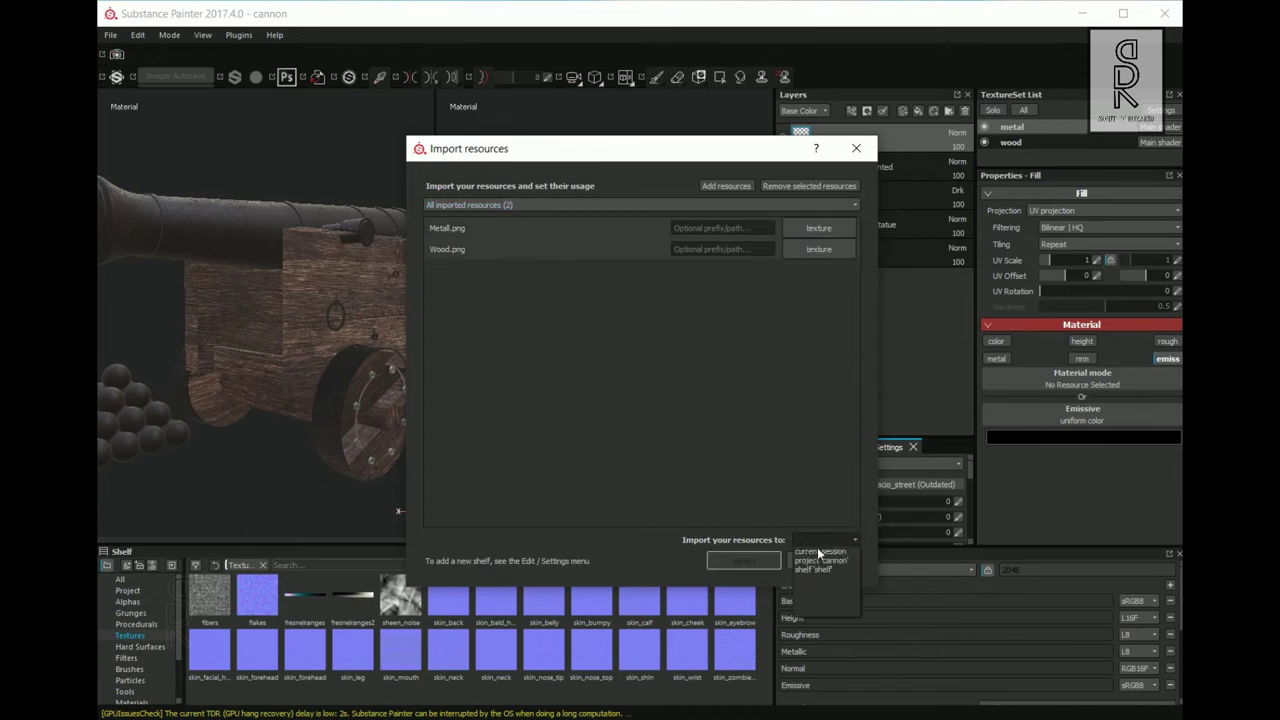
{"action": "left_click", "coordinate": [820, 552]}
{"action": "left_click", "coordinate": [748, 561]}
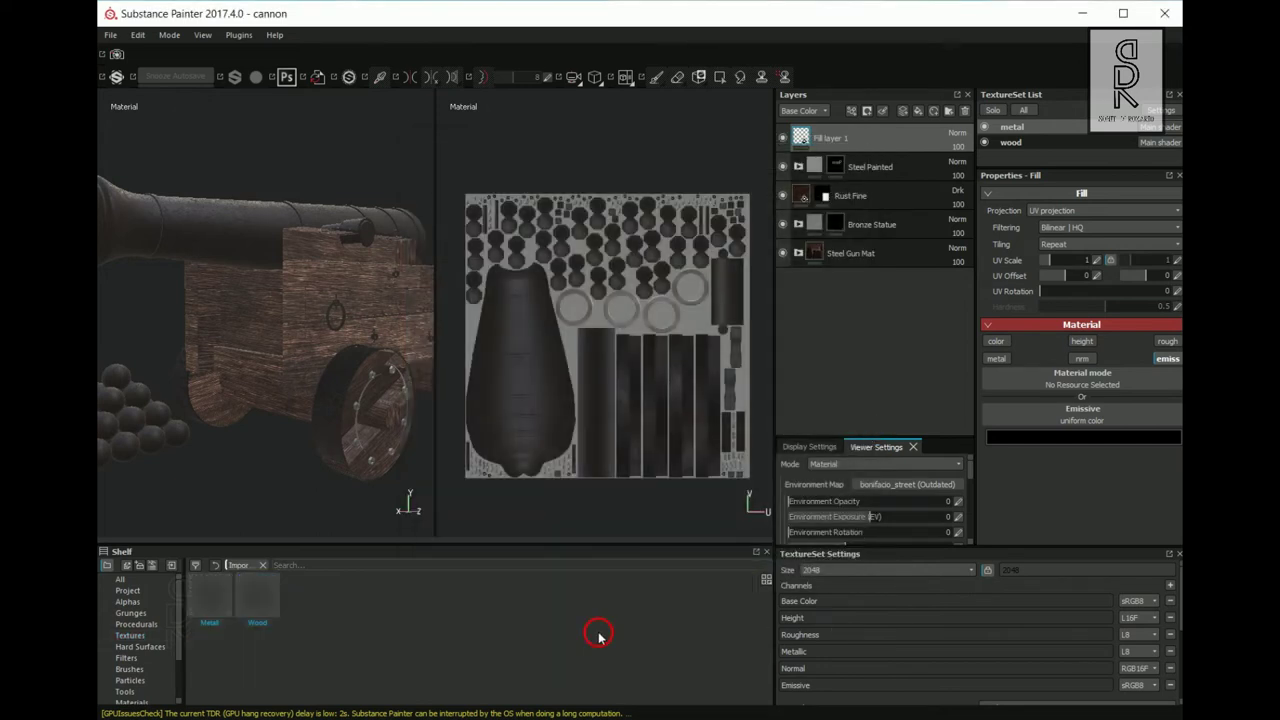
Check each texture set's visibility, then assign the Metal snapshot to the fill's Emissive slot.
{"action": "left_click", "coordinate": [984, 128]}
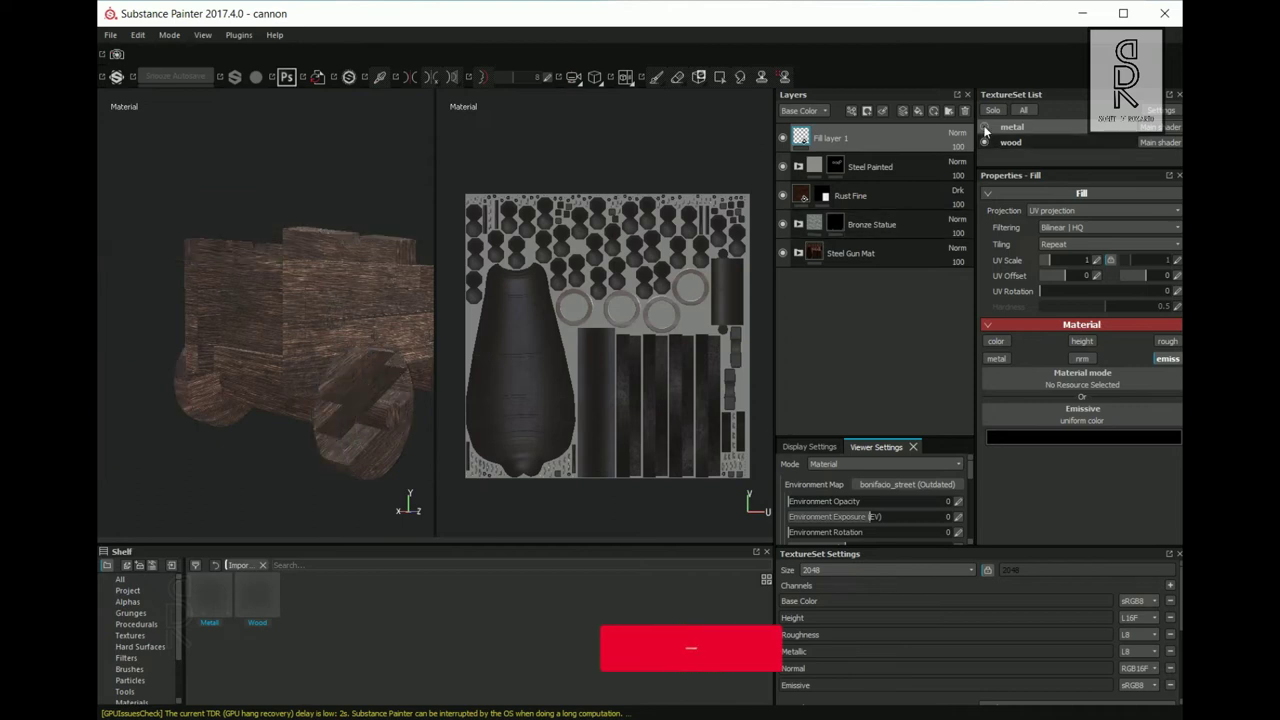
{"action": "left_click", "coordinate": [984, 128]}
{"action": "left_click", "coordinate": [984, 143]}
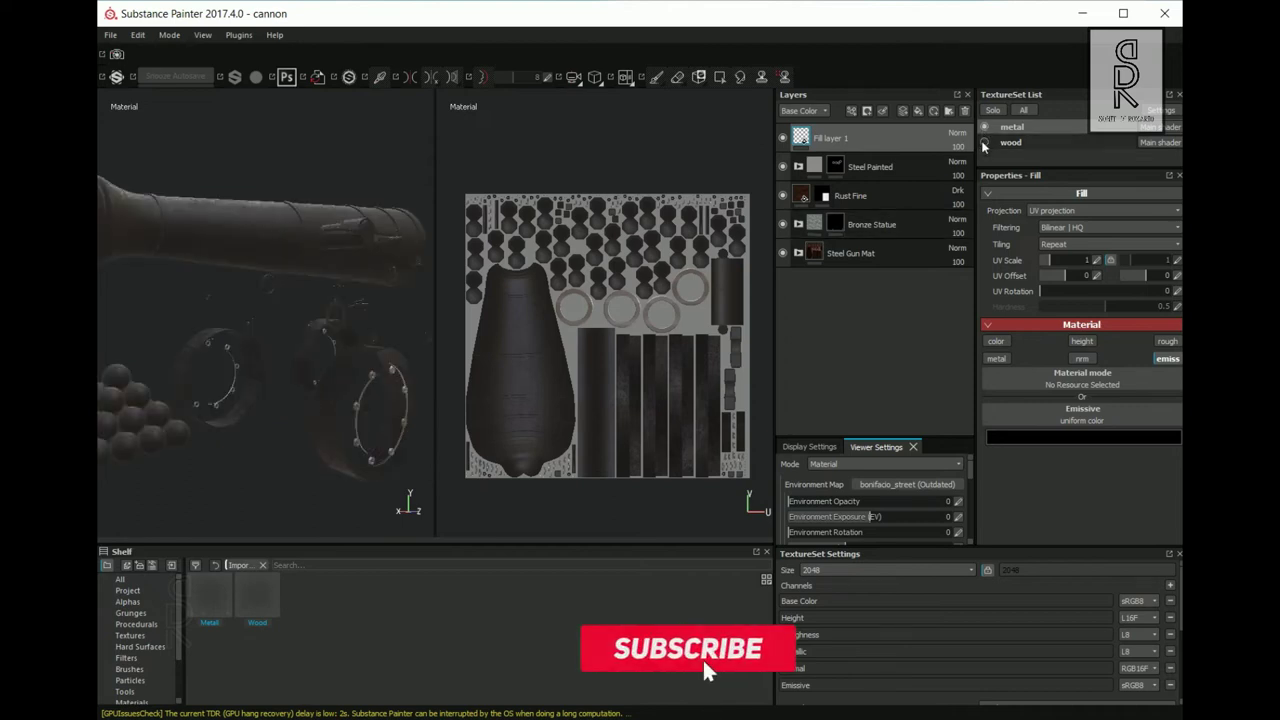
{"action": "left_click", "coordinate": [984, 143]}
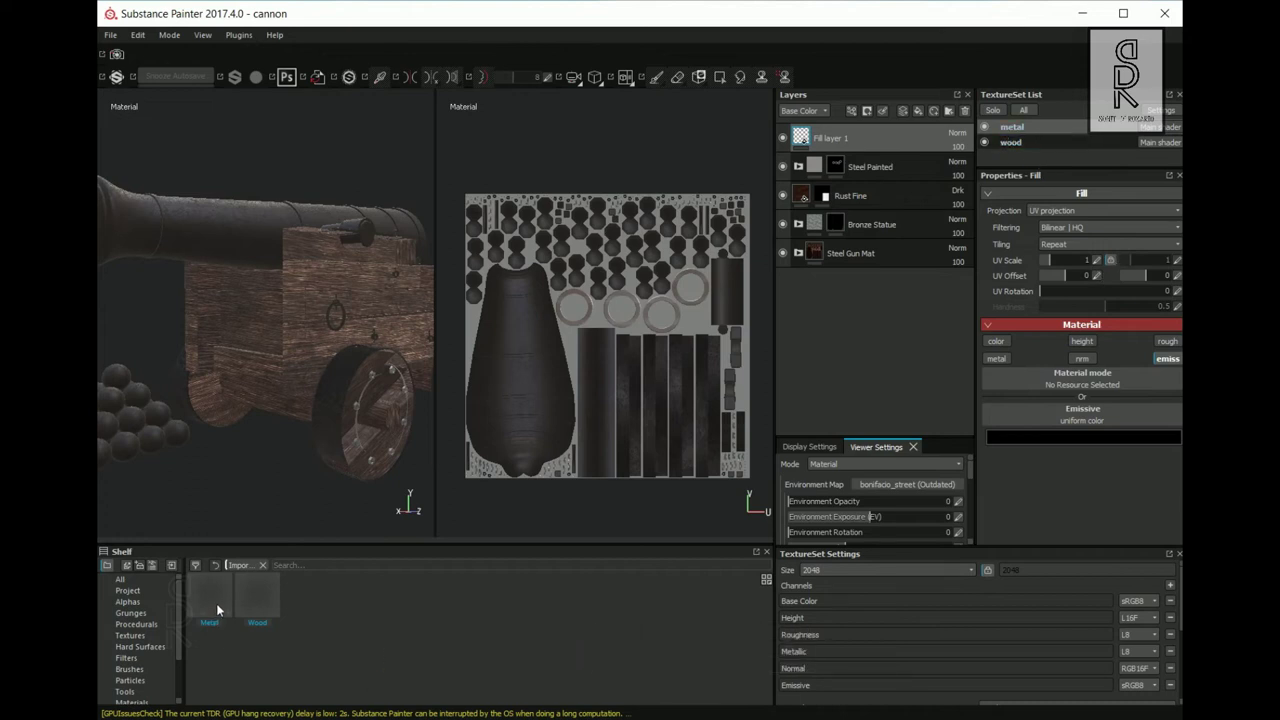
{"action": "left_click_drag", "start_coordinate": [201, 600], "coordinate": [1054, 413]}
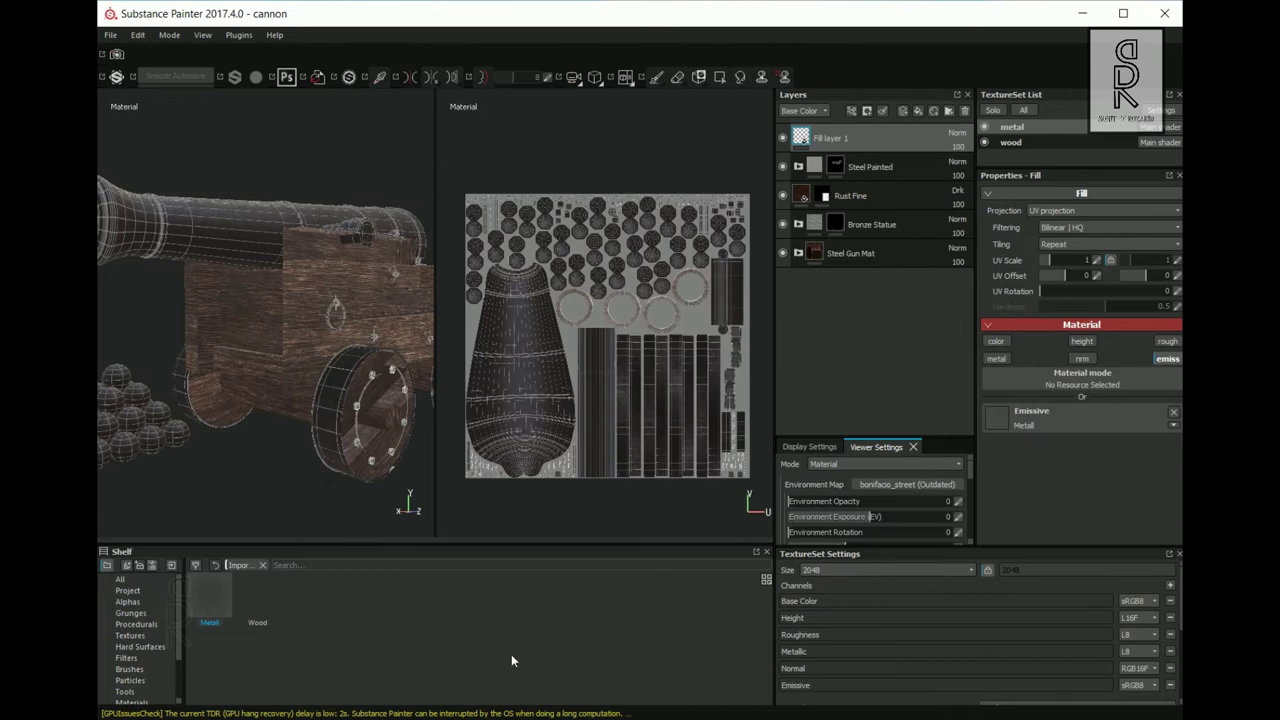
On the wood texture set, add an emissive-only fill layer using the Wood snapshot.
{"action": "left_click", "coordinate": [1035, 142]}
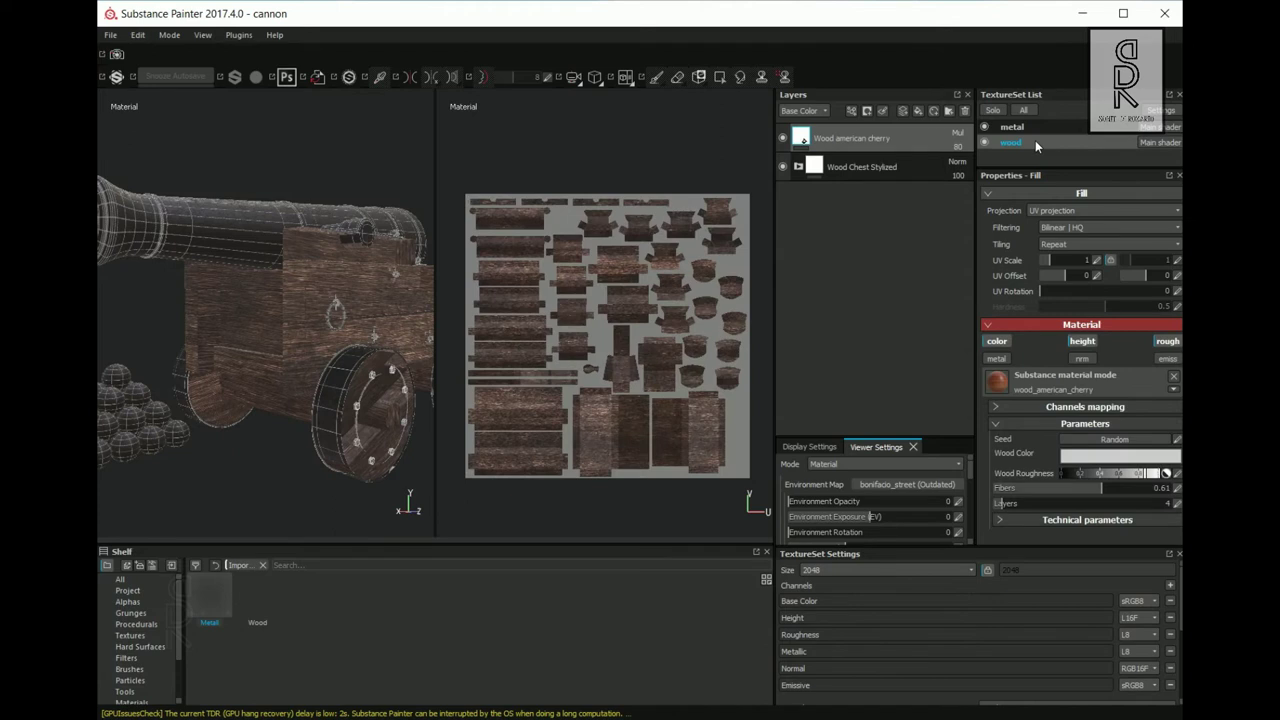
{"action": "left_click", "coordinate": [918, 110]}
{"action": "left_click", "coordinate": [1161, 358]}
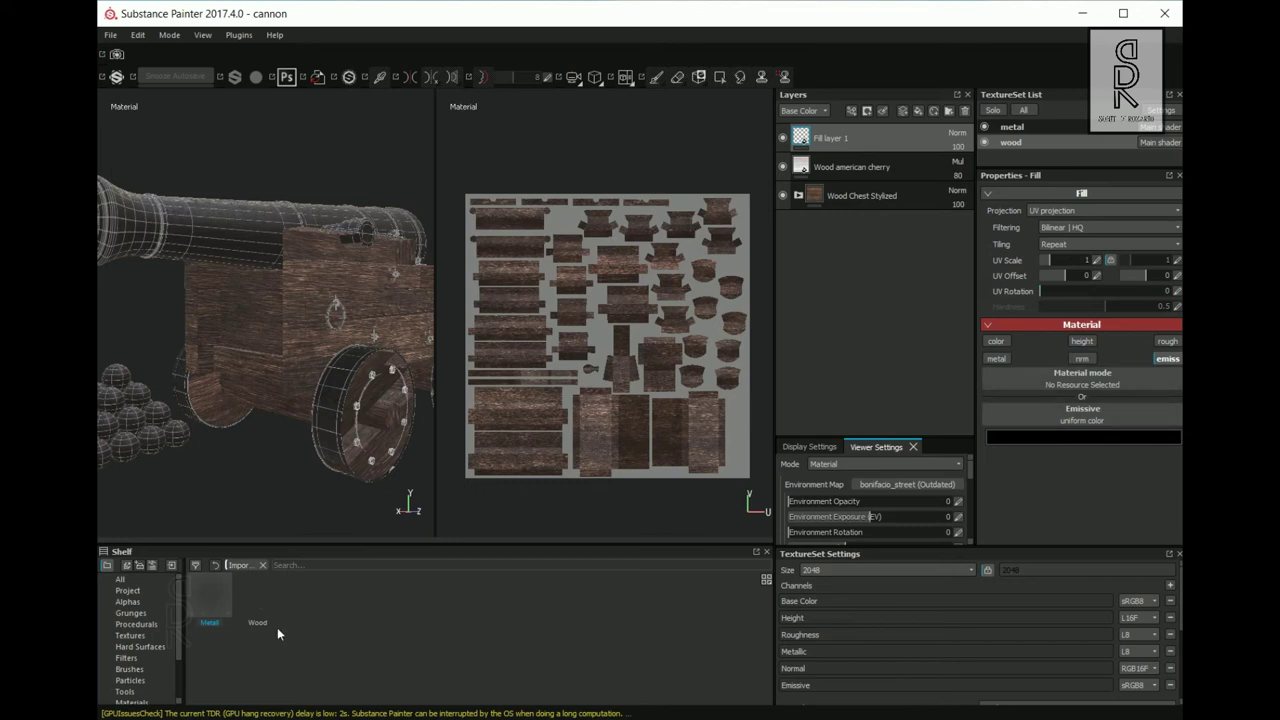
{"action": "left_click", "coordinate": [271, 598]}
{"action": "left_click_drag", "start_coordinate": [1074, 445], "coordinate": [1080, 420]}
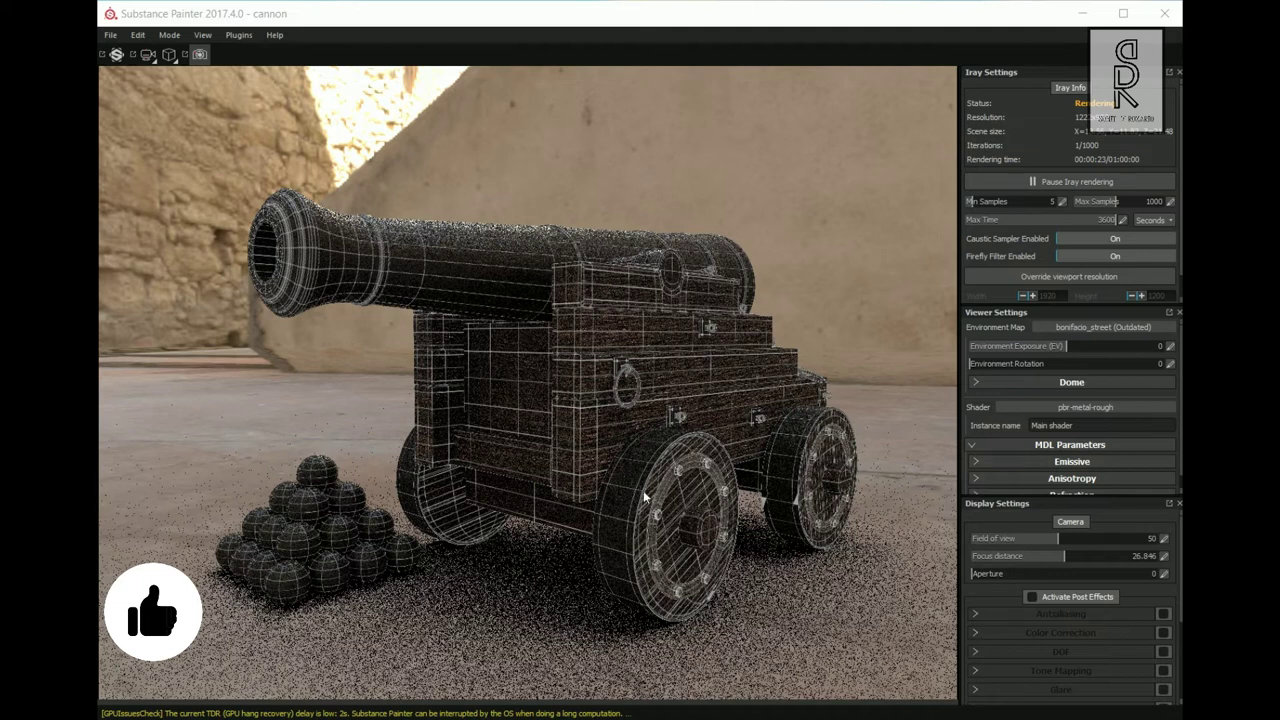
Restart the Iray render with a 60-minute maximum time, then return to the texturing view.
{"action": "left_click", "coordinate": [1067, 346]}
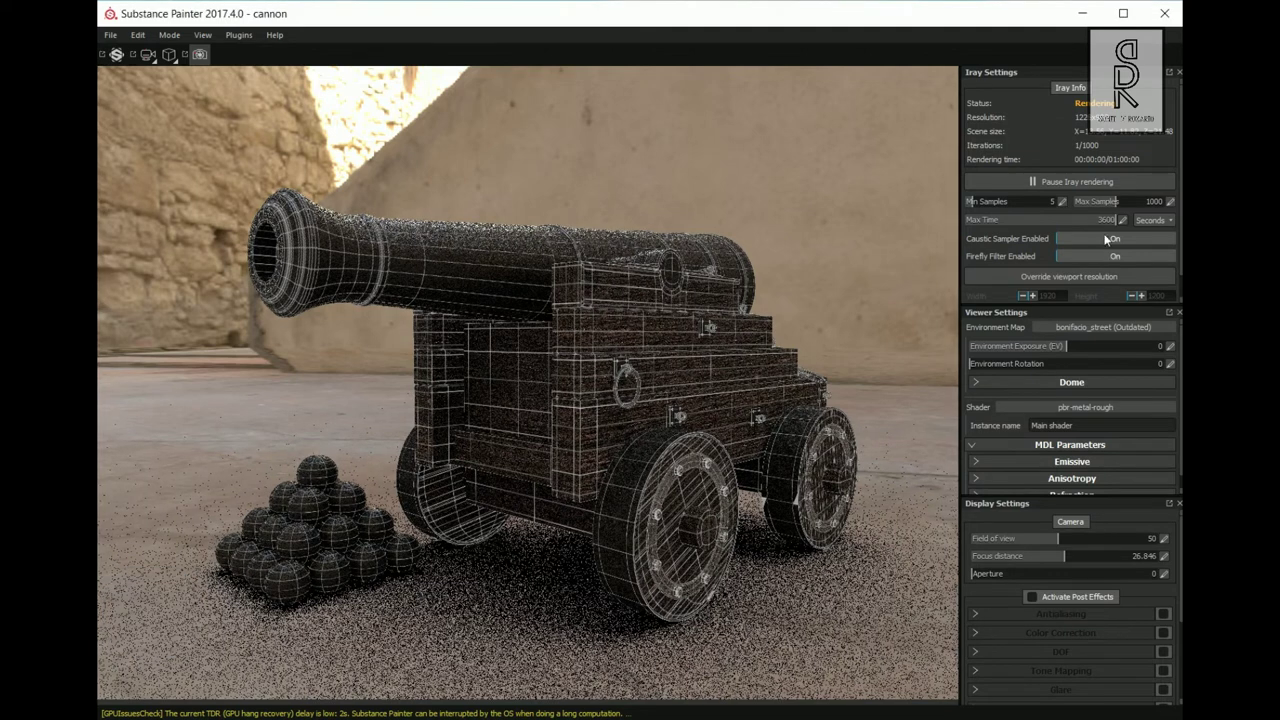
{"action": "scroll", "coordinate": [1080, 250], "scroll_direction": "down", "scroll_amount": 1}
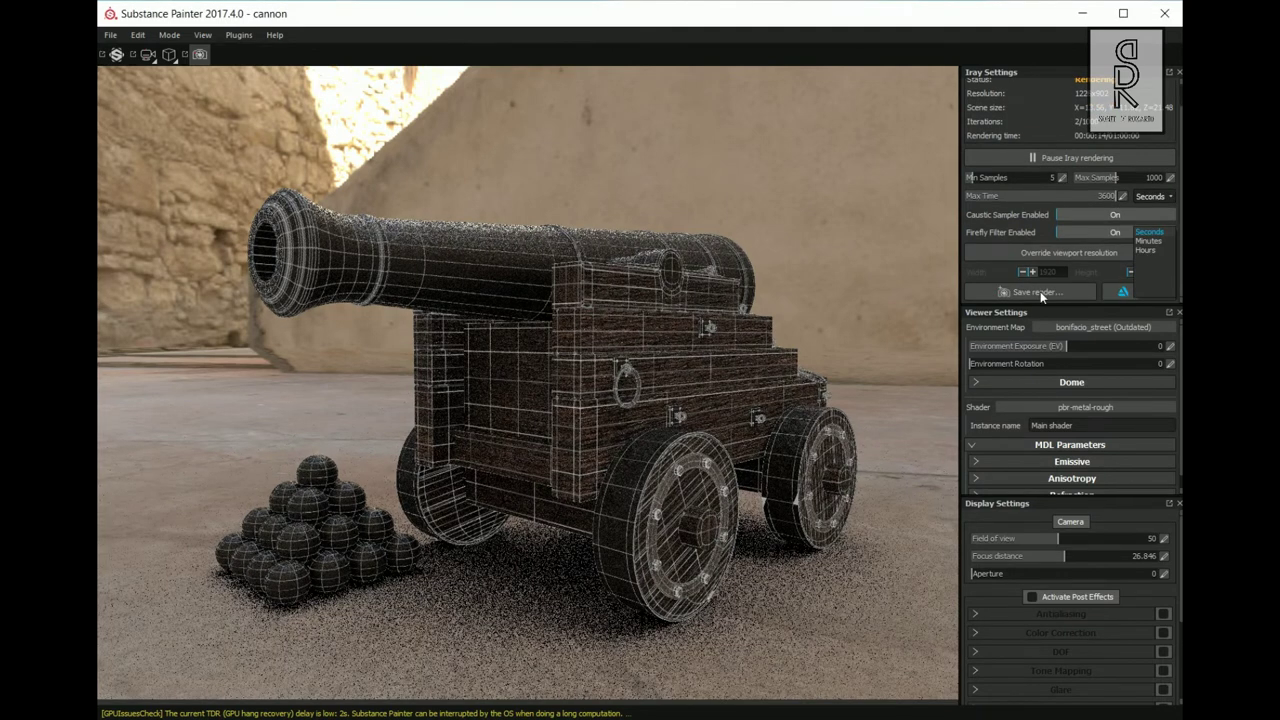
{"action": "key", "text": "Down"}
{"action": "key", "text": "Return"}
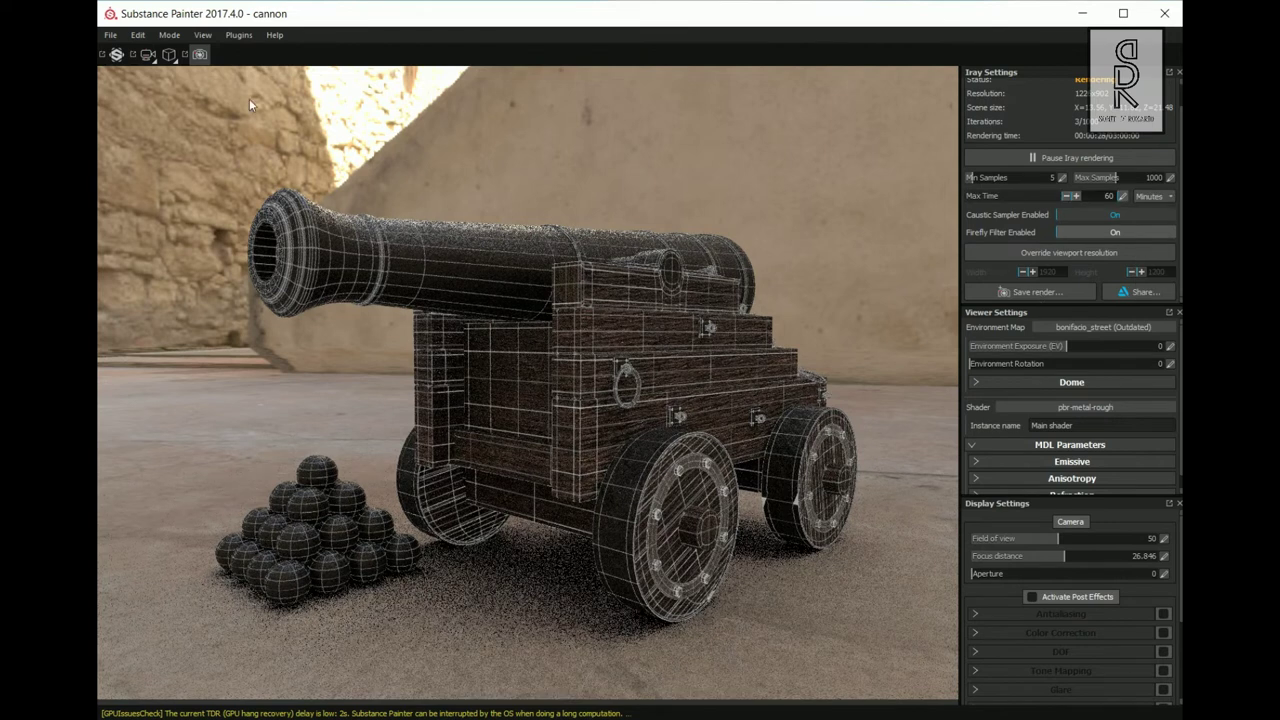
{"action": "left_click", "coordinate": [202, 58]}
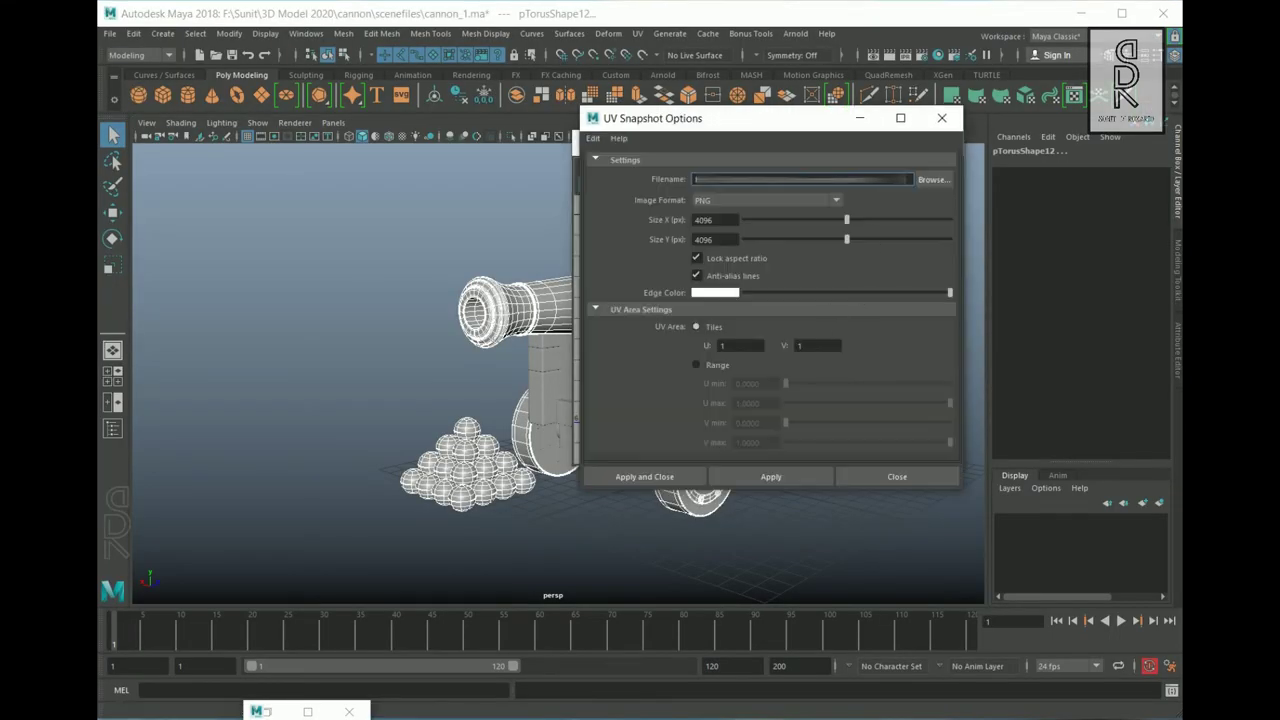
Set the metal snapshot edges to cyan, then save the wood UVs as red-edged Wood_Red.png.
{"action": "left_click", "coordinate": [715, 292]}
{"action": "left_click", "coordinate": [662, 284]}
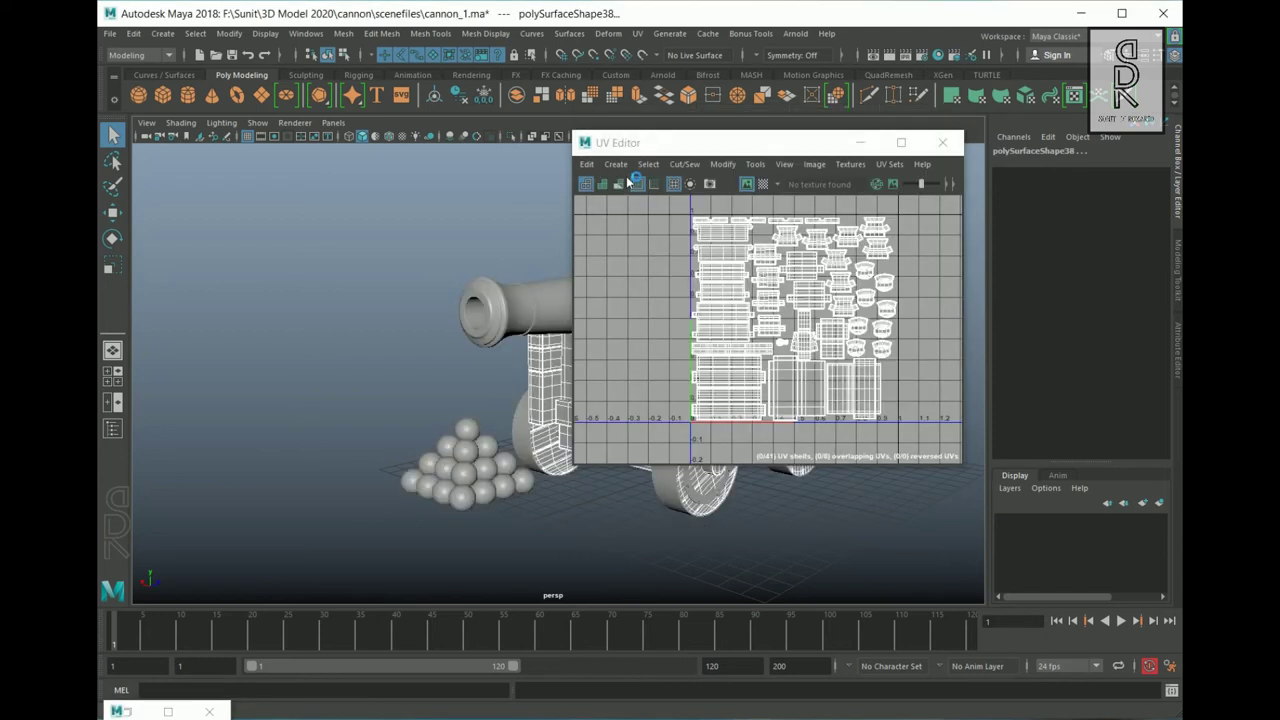
{"action": "left_click", "coordinate": [709, 185]}
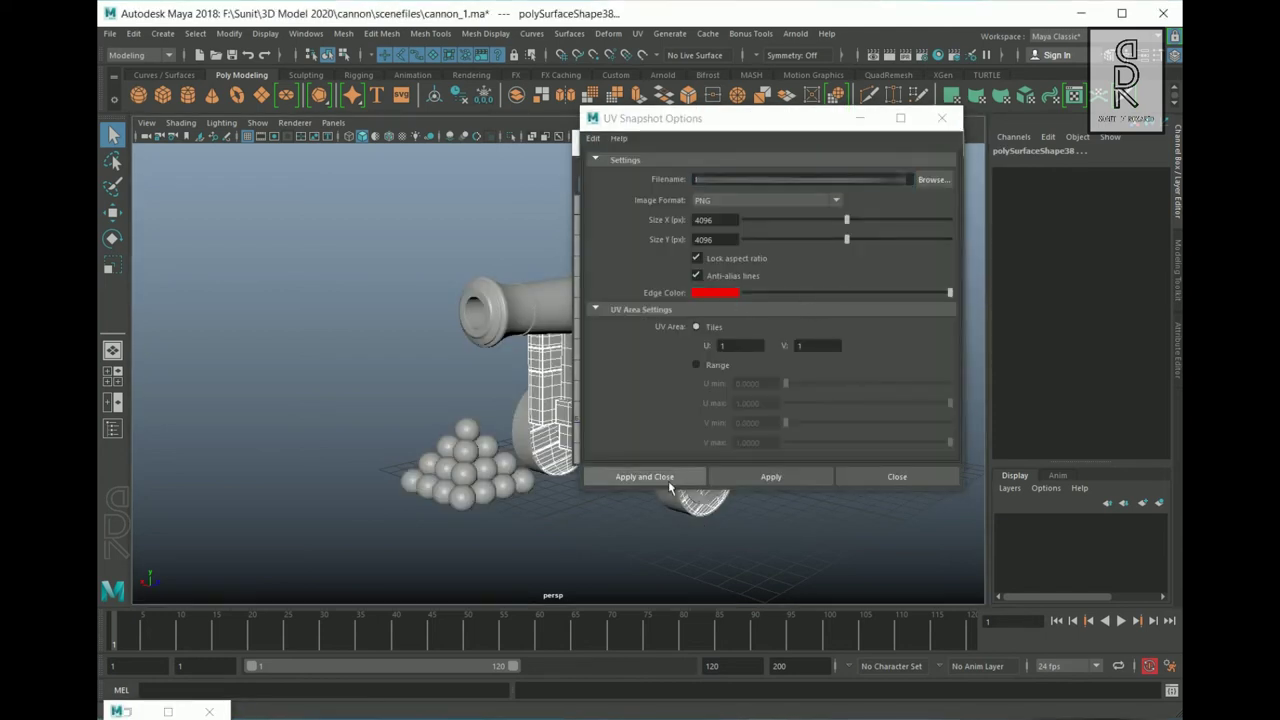
{"action": "left_click", "coordinate": [672, 478]}
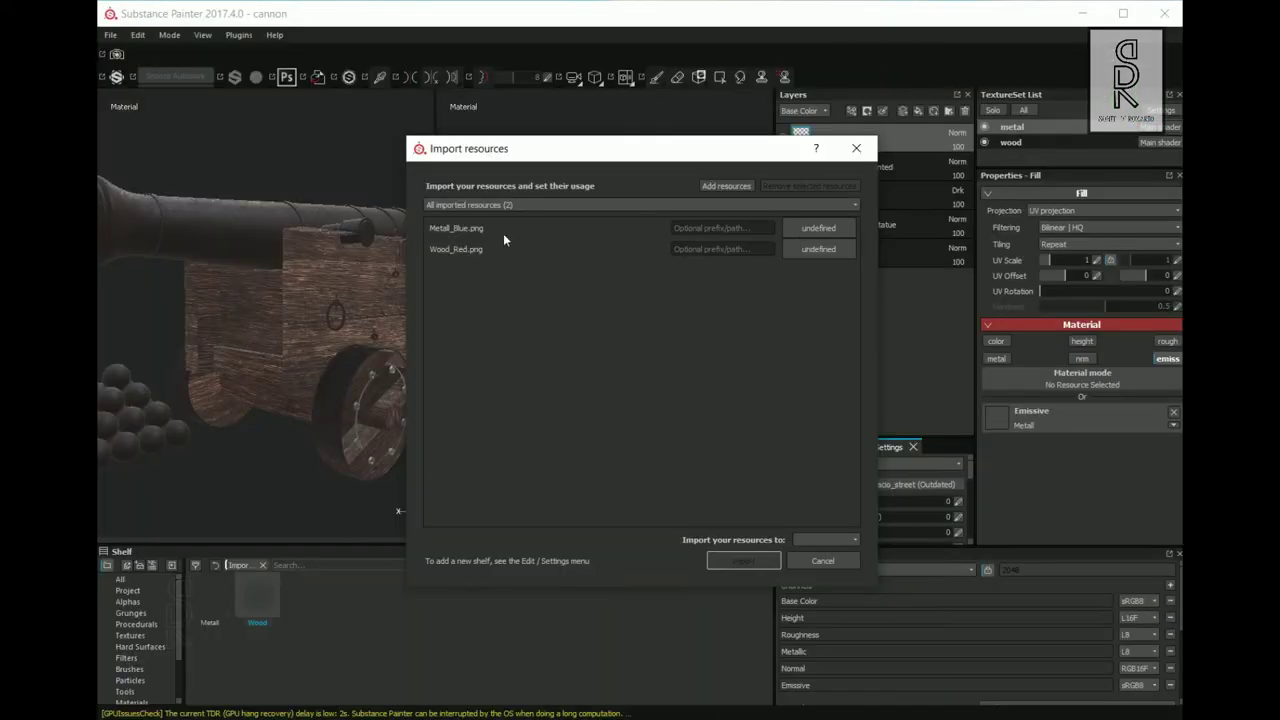
Import Metall_Blue.png and Wood_Red.png as textures into the current session.
{"action": "left_click", "coordinate": [504, 233]}
{"action": "left_click", "coordinate": [840, 229]}
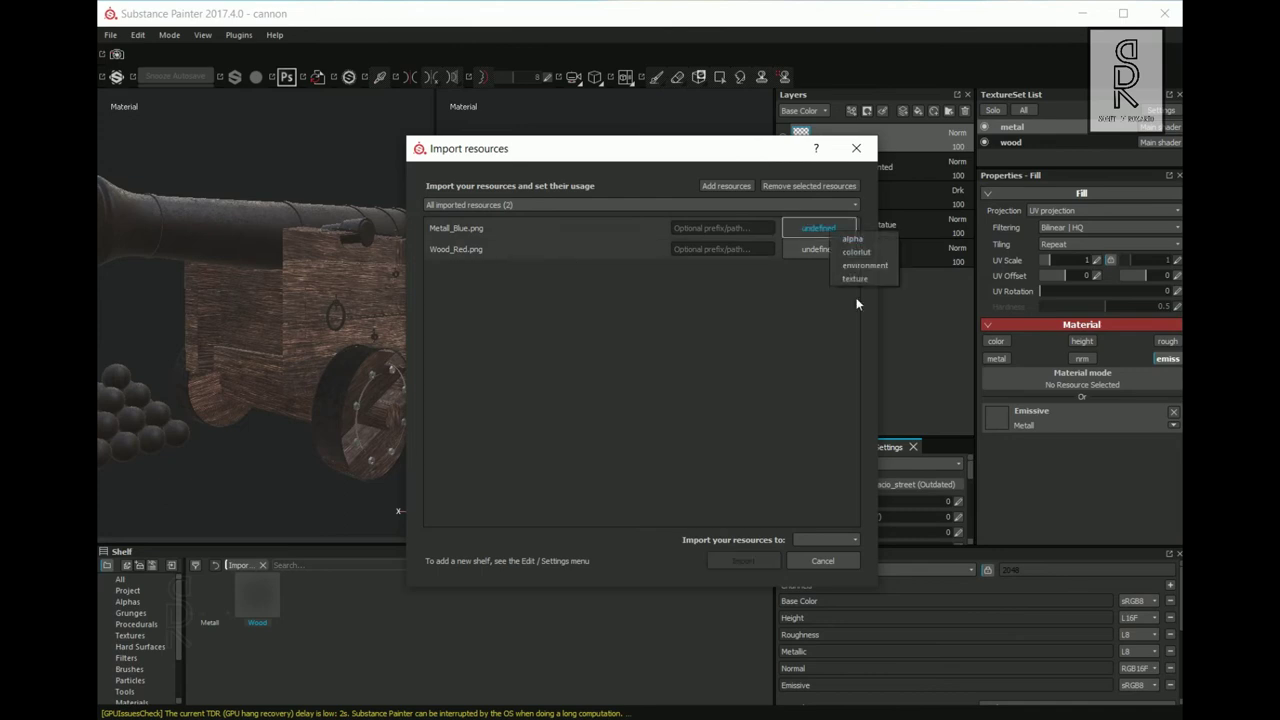
{"action": "left_click", "coordinate": [855, 279]}
{"action": "left_click", "coordinate": [826, 540]}
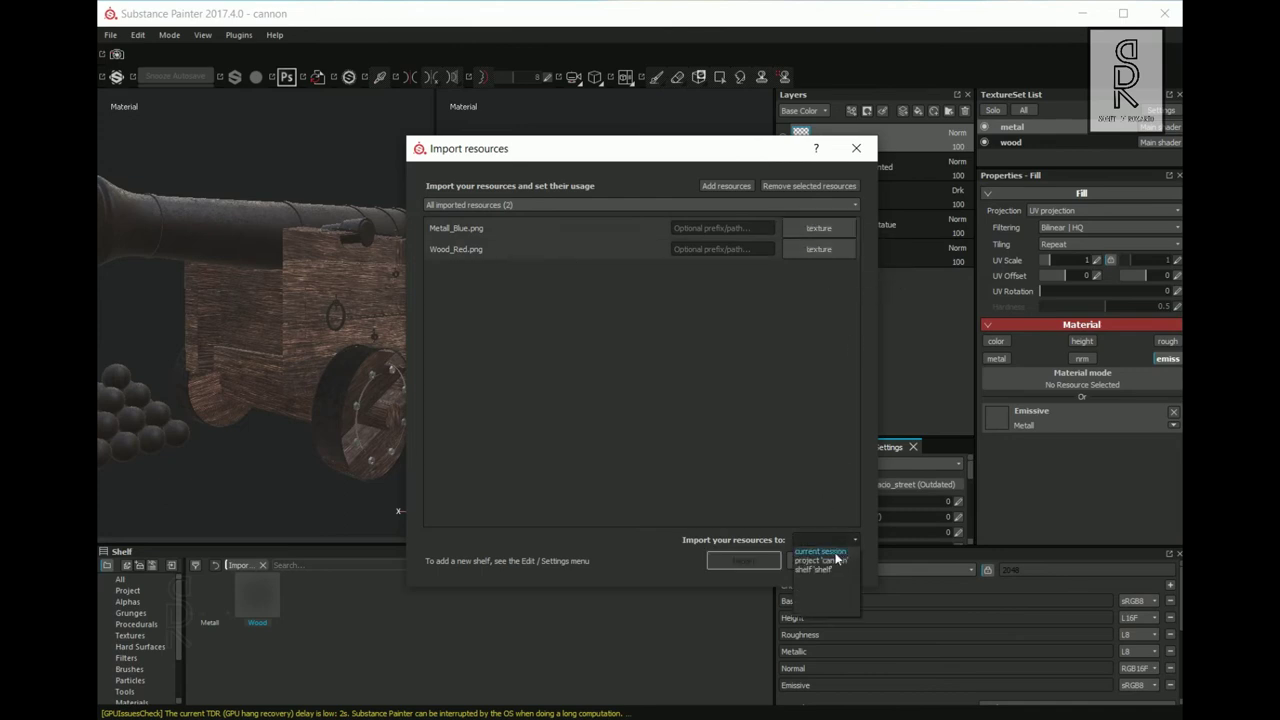
{"action": "left_click", "coordinate": [830, 556]}
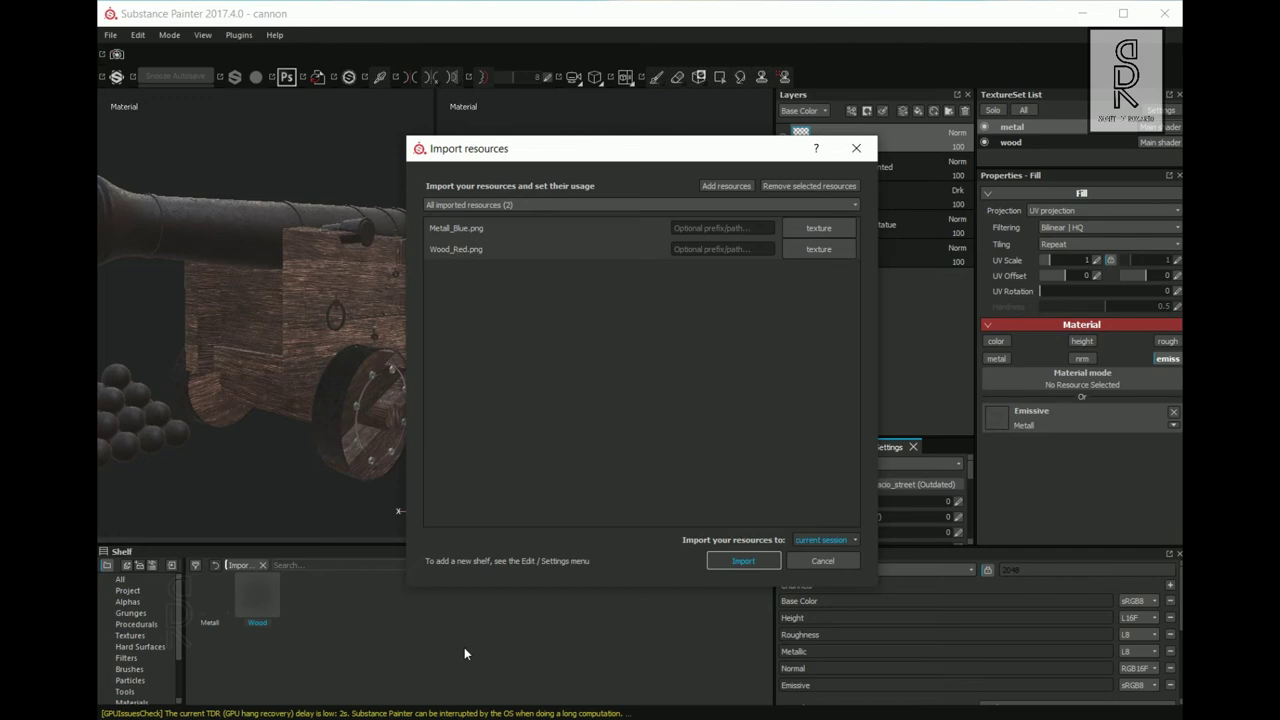
{"action": "key", "text": "Return"}
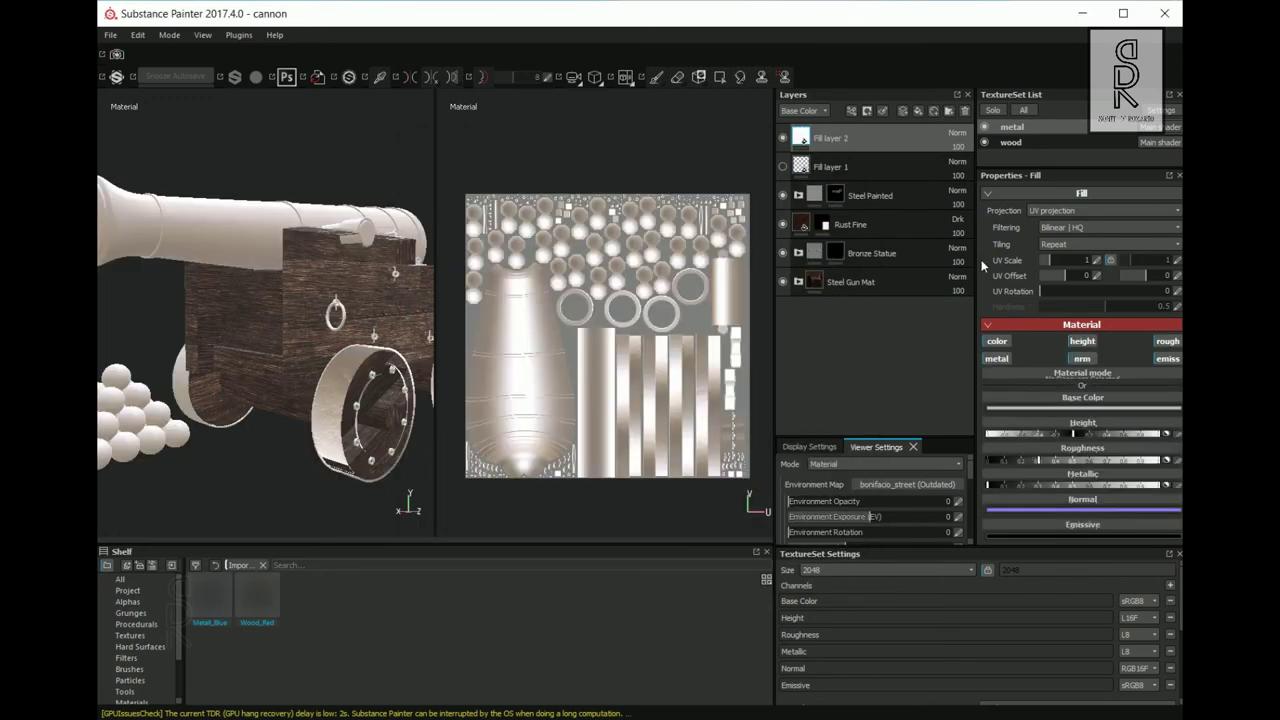
Disable the fill's roughness, height, metallic and normal channels and use Metall_Blue as emissive.
{"action": "scroll", "coordinate": [1158, 298], "scroll_direction": "down", "scroll_amount": 1}
{"action": "left_click", "coordinate": [1158, 298]}
{"action": "left_click", "coordinate": [1079, 298]}
{"action": "left_click", "coordinate": [997, 316]}
{"action": "left_click", "coordinate": [1078, 355]}
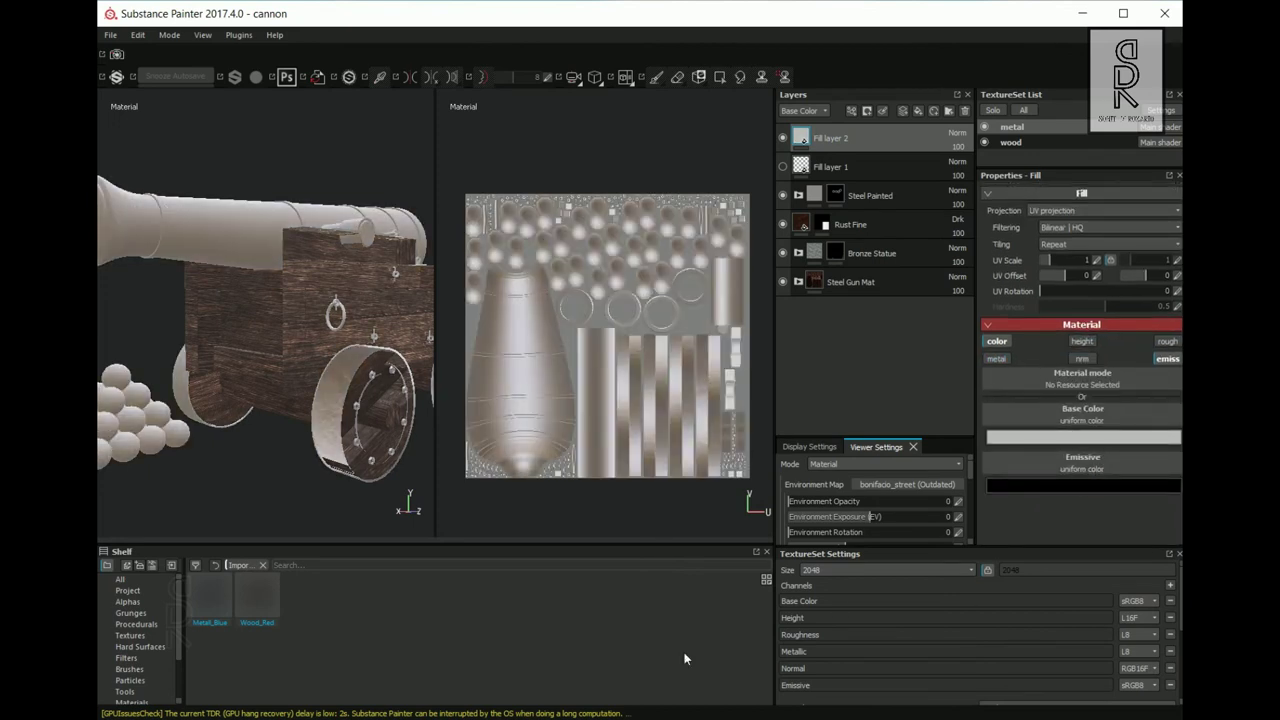
{"action": "mouse_move", "coordinate": [213, 603]}
{"action": "left_mouse_down"}
{"action": "mouse_move", "coordinate": [1075, 470]}
{"action": "mouse_move", "coordinate": [1085, 490]}
{"action": "mouse_move", "coordinate": [1072, 468]}
{"action": "left_mouse_up"}
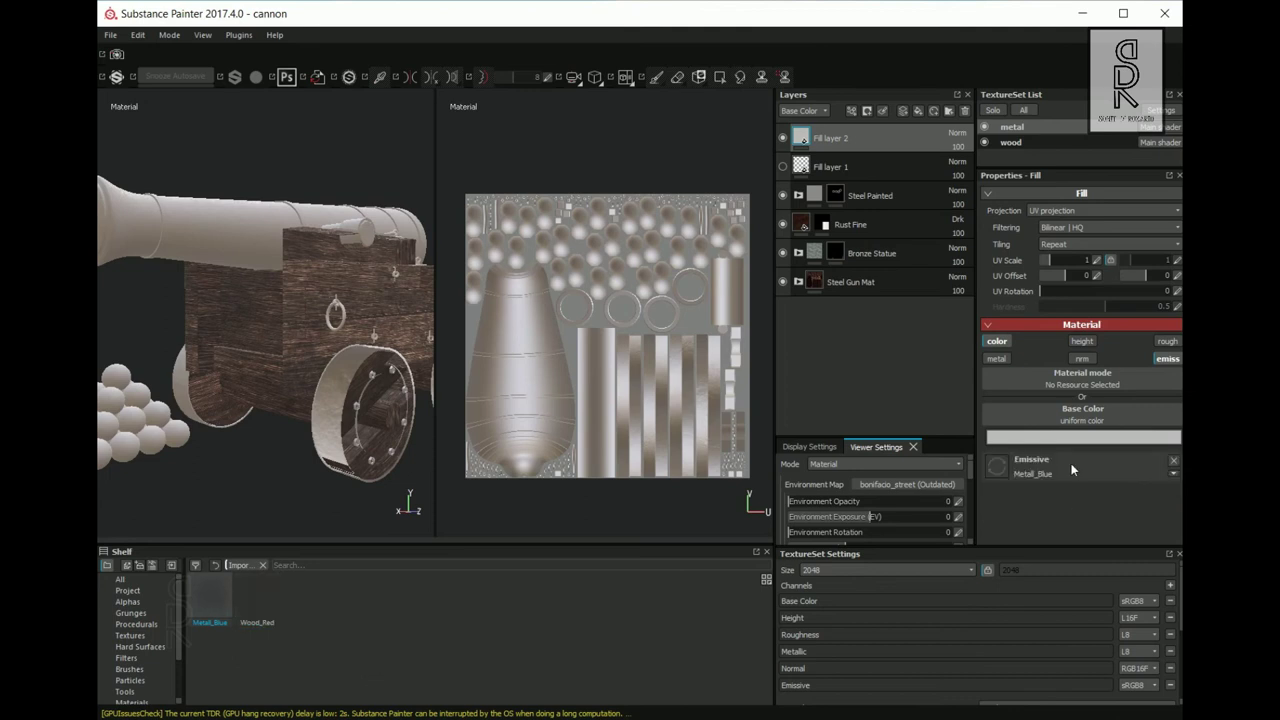
Darken the fill's base colour to grey (V 0.3) and hide the Steel Painted and Bronze Statue layers.
{"action": "left_click", "coordinate": [1026, 438]}
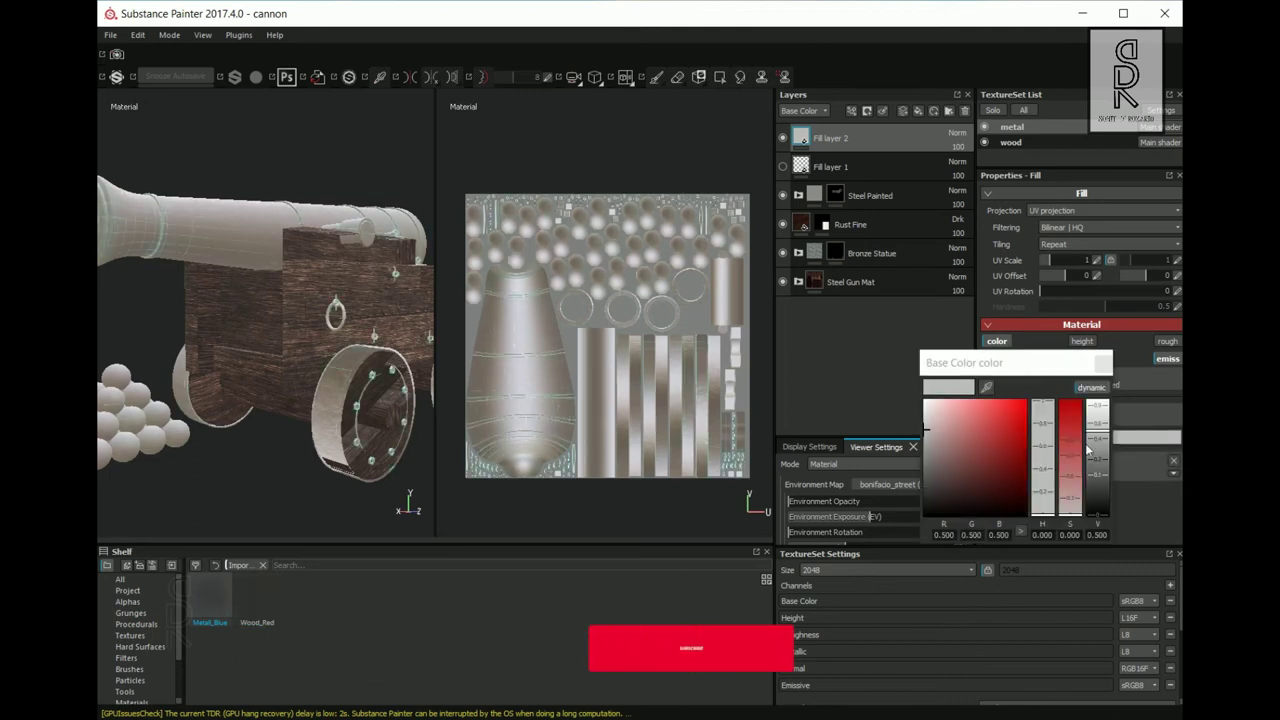
{"action": "double_click", "coordinate": [1097, 534]}
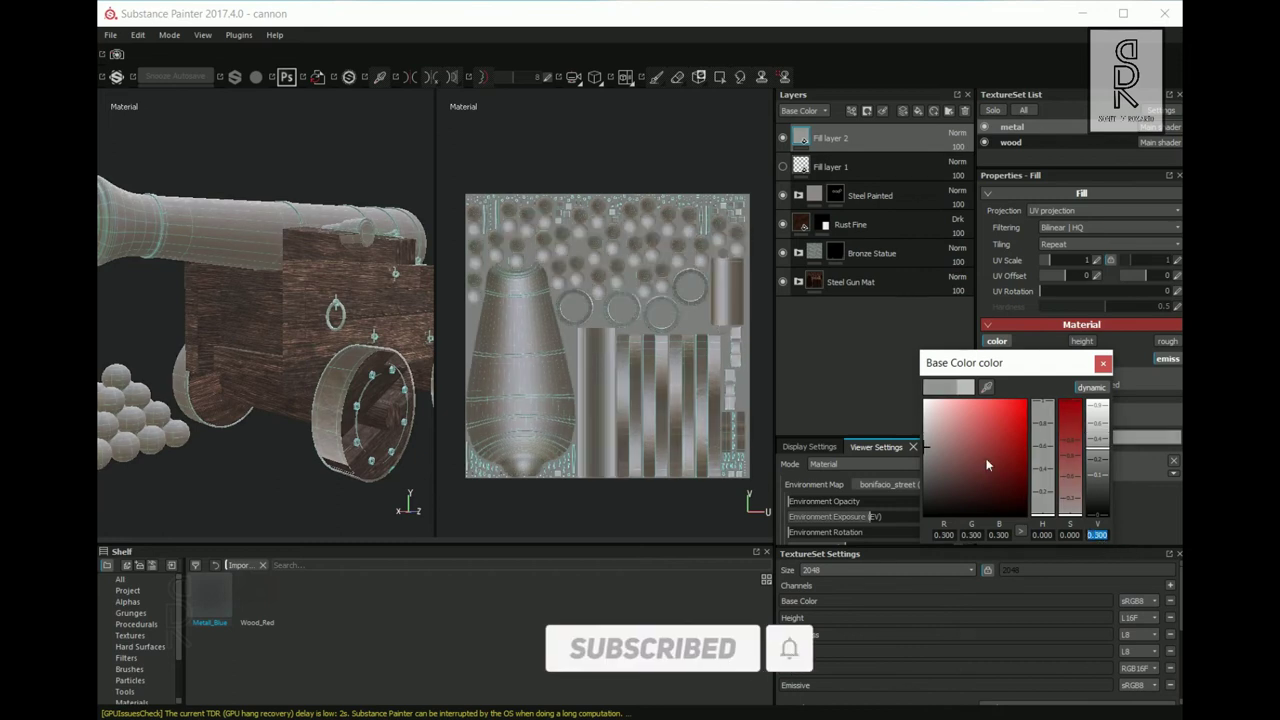
{"action": "left_click", "coordinate": [1103, 363]}
{"action": "left_click", "coordinate": [783, 195]}
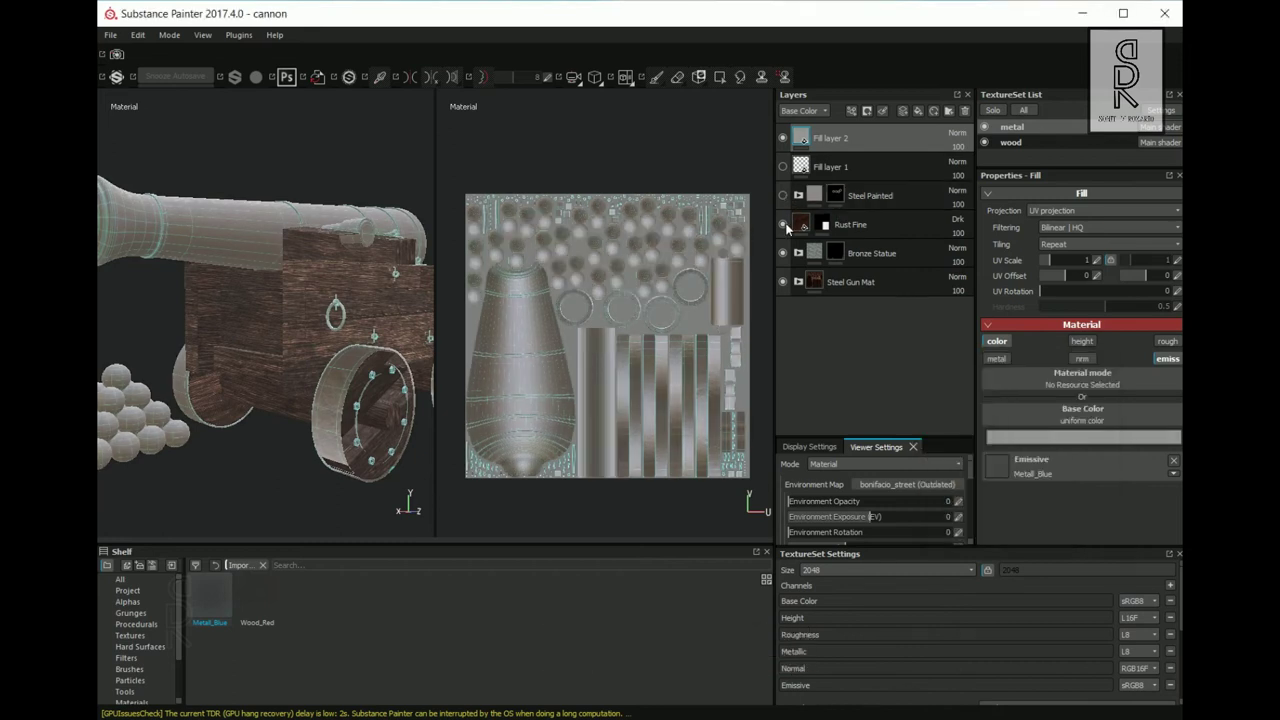
{"action": "left_click", "coordinate": [783, 254]}
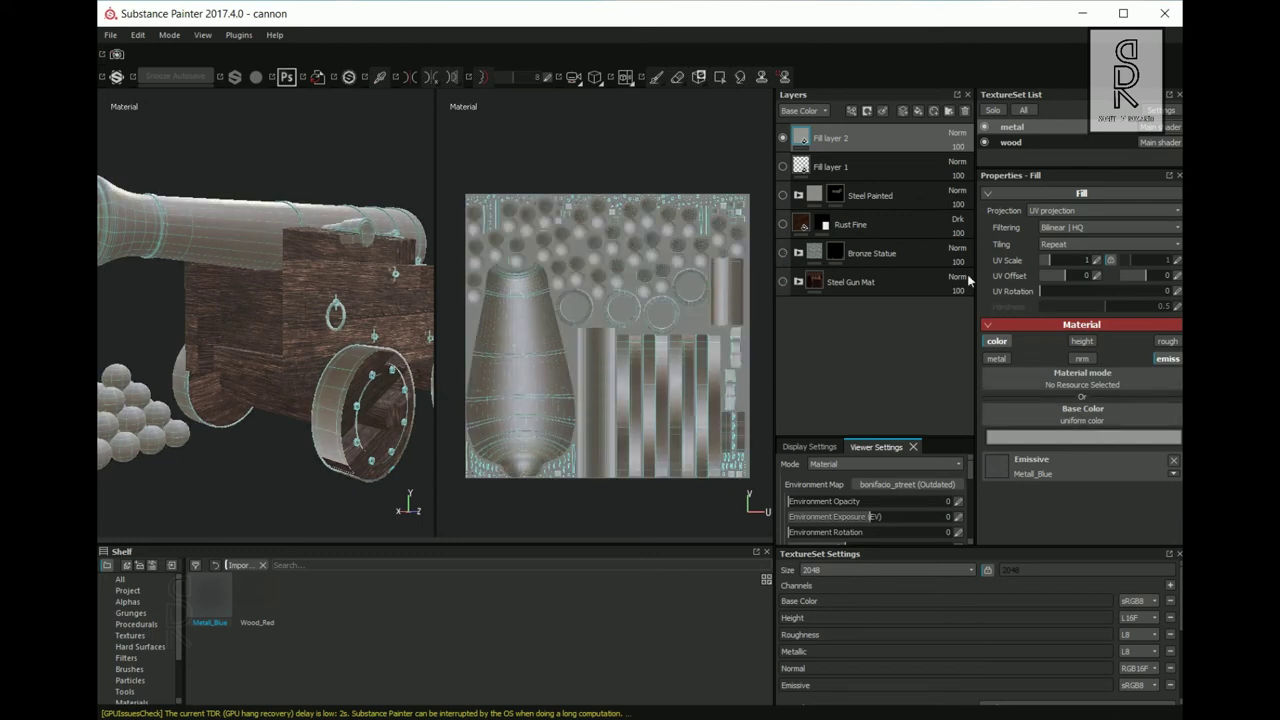
{"action": "left_click", "coordinate": [1012, 142]}
Hide the Wood Chest Stylized and Wood american cherry layers, then add a fill with Wood_Red as emissive.
{"action": "left_click", "coordinate": [782, 195]}
{"action": "left_click", "coordinate": [782, 166]}
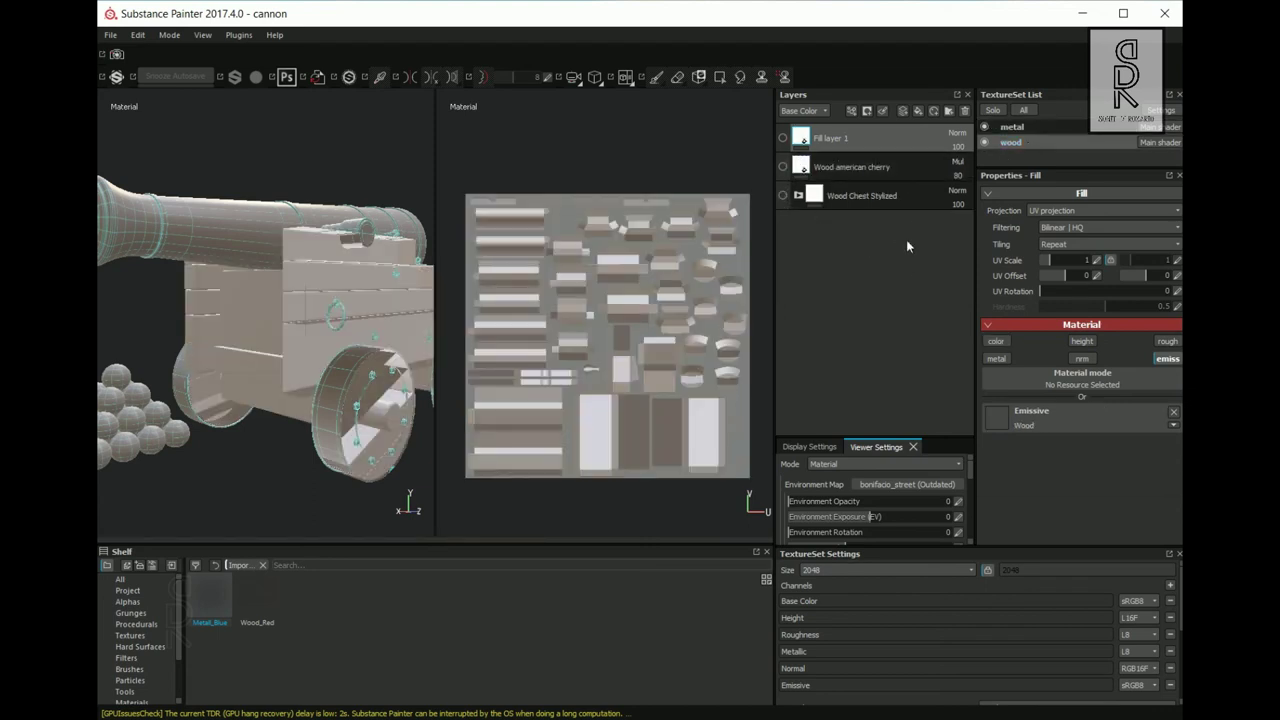
{"action": "left_click_drag", "start_coordinate": [905, 261], "coordinate": [903, 260]}
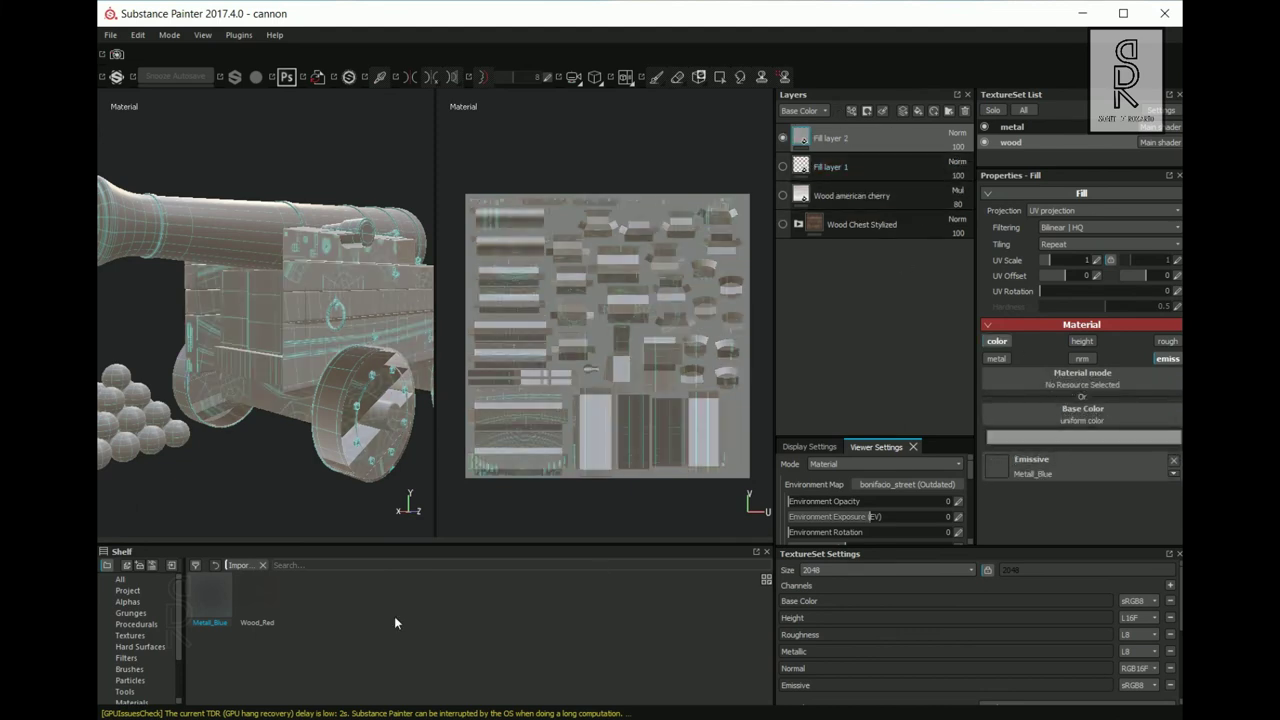
{"action": "left_click_drag", "start_coordinate": [258, 606], "coordinate": [1076, 506]}
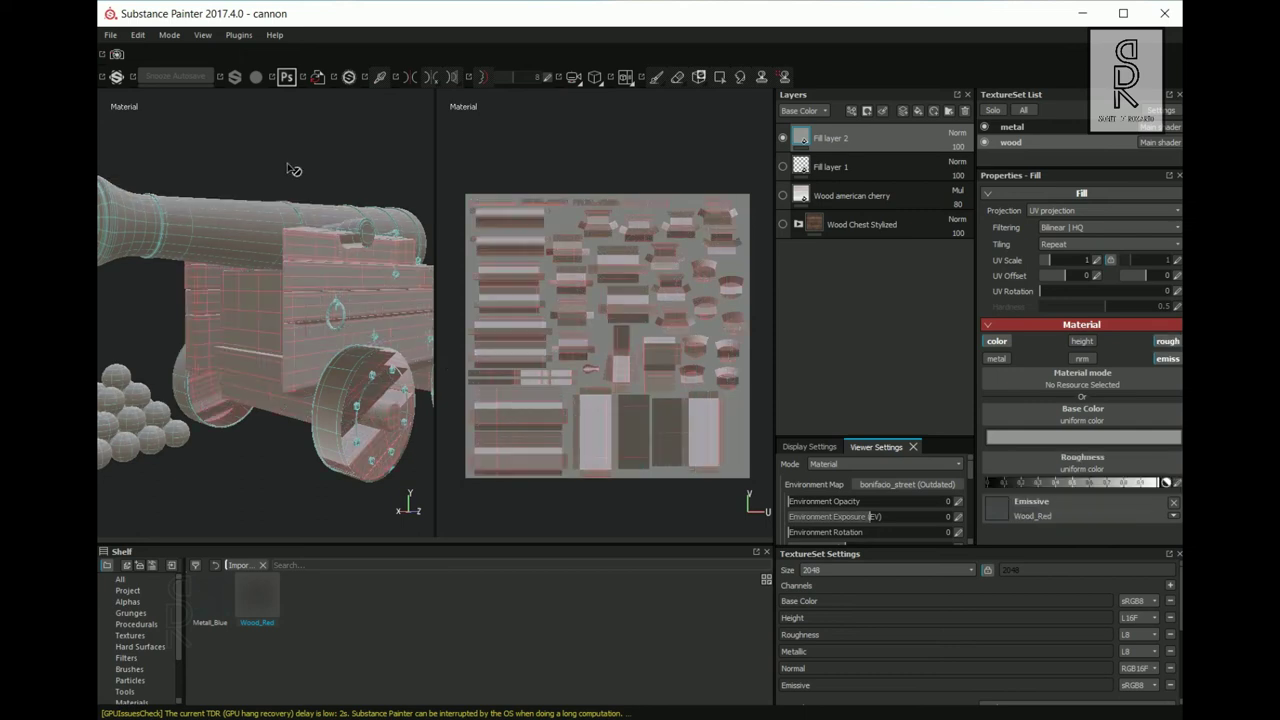